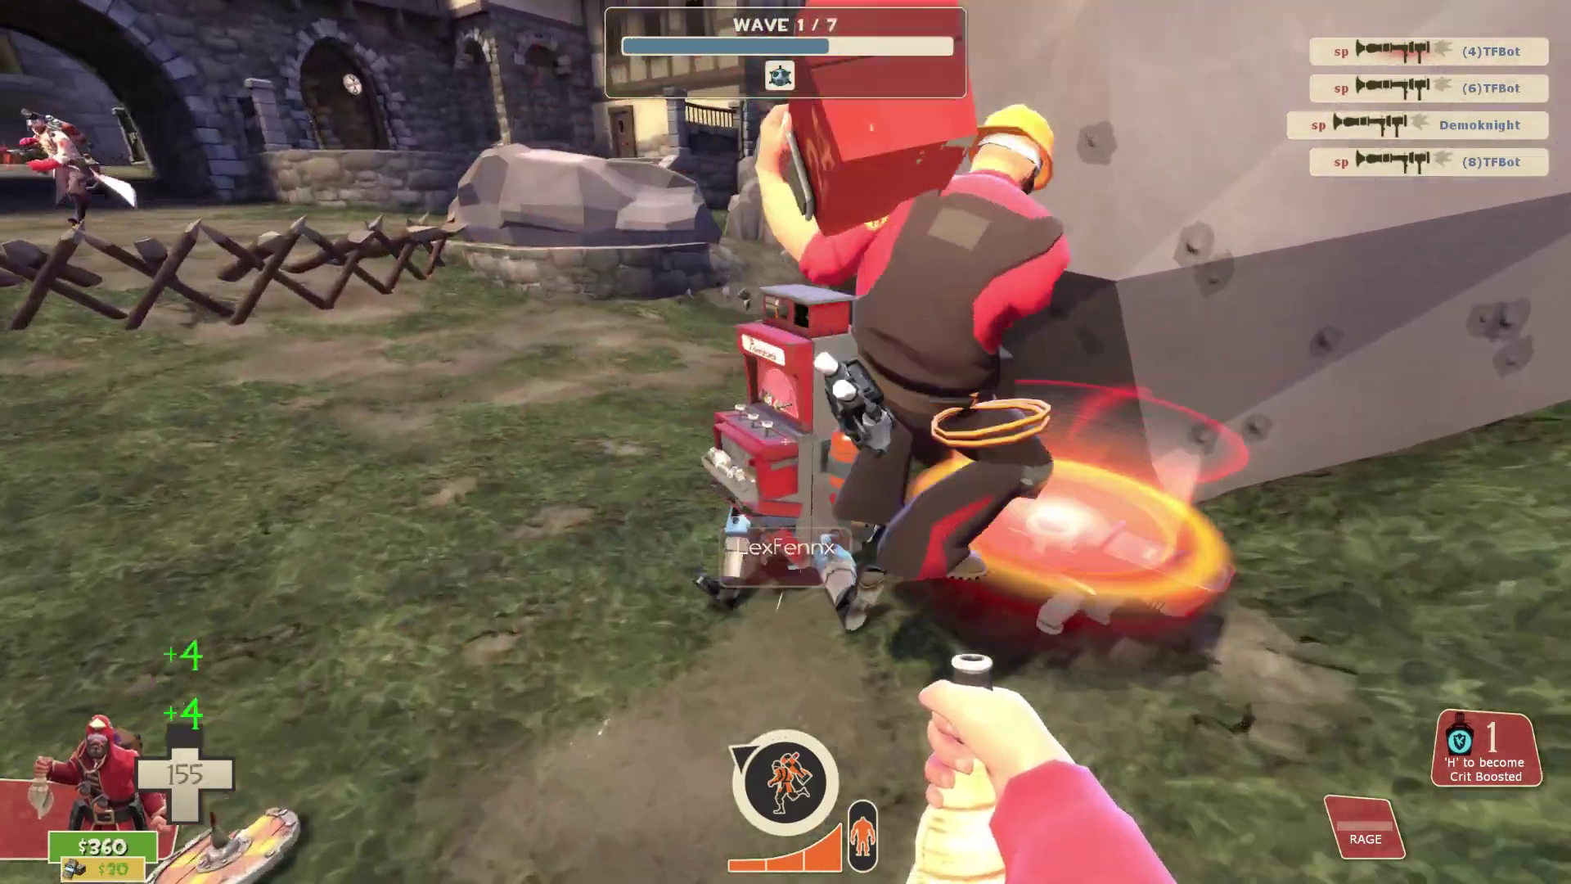
# Step: Open the Team Fortress 2 chat box and close it without sending a message
pyautogui.press('y')
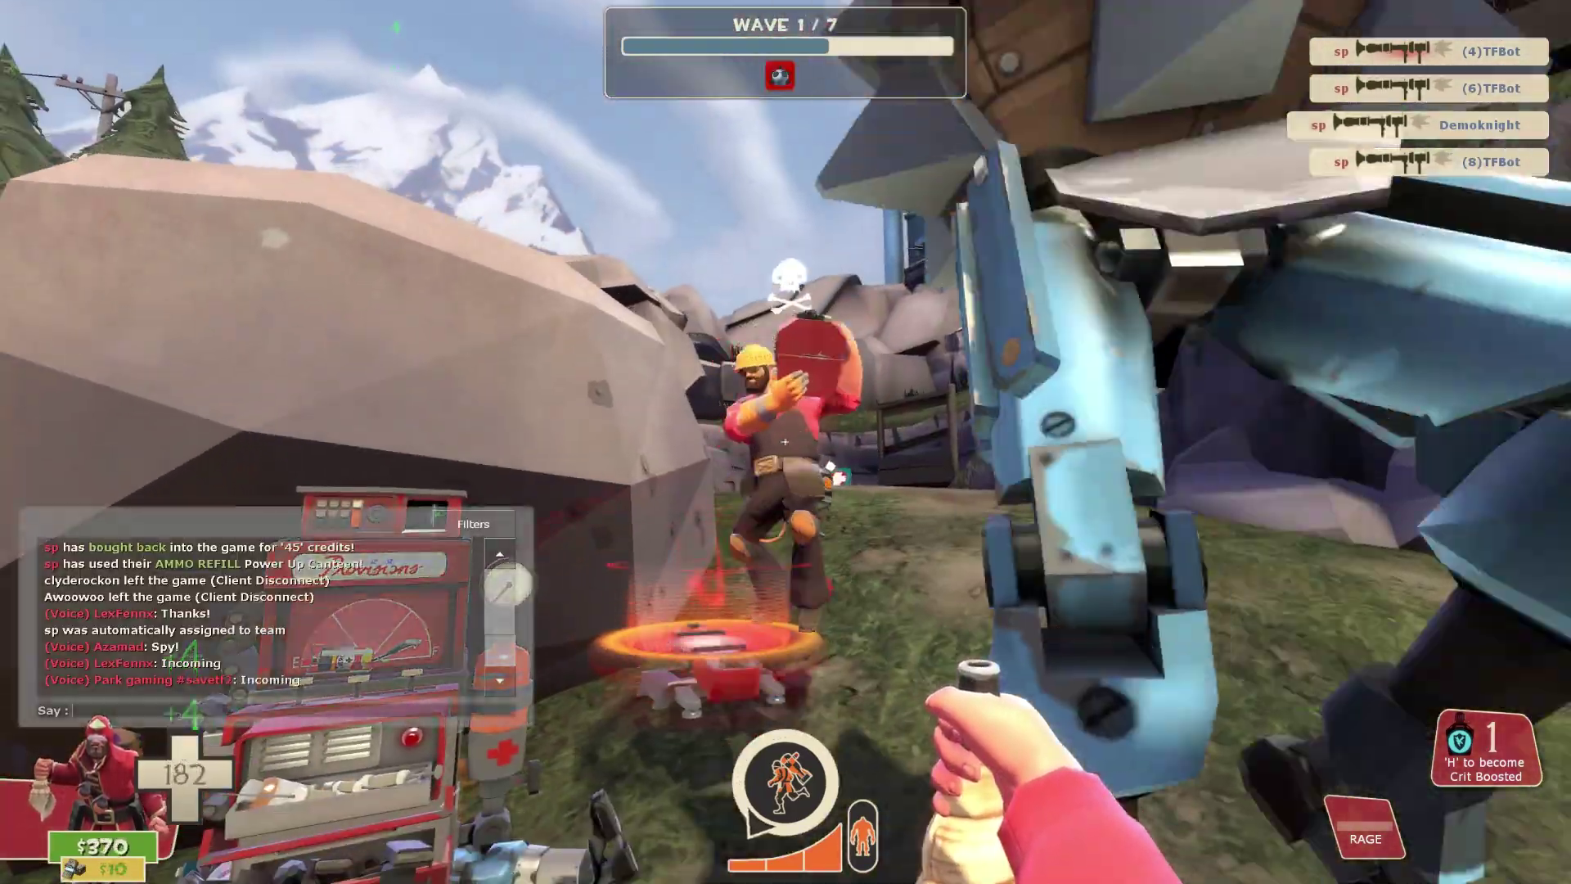
pyautogui.press('Escape')
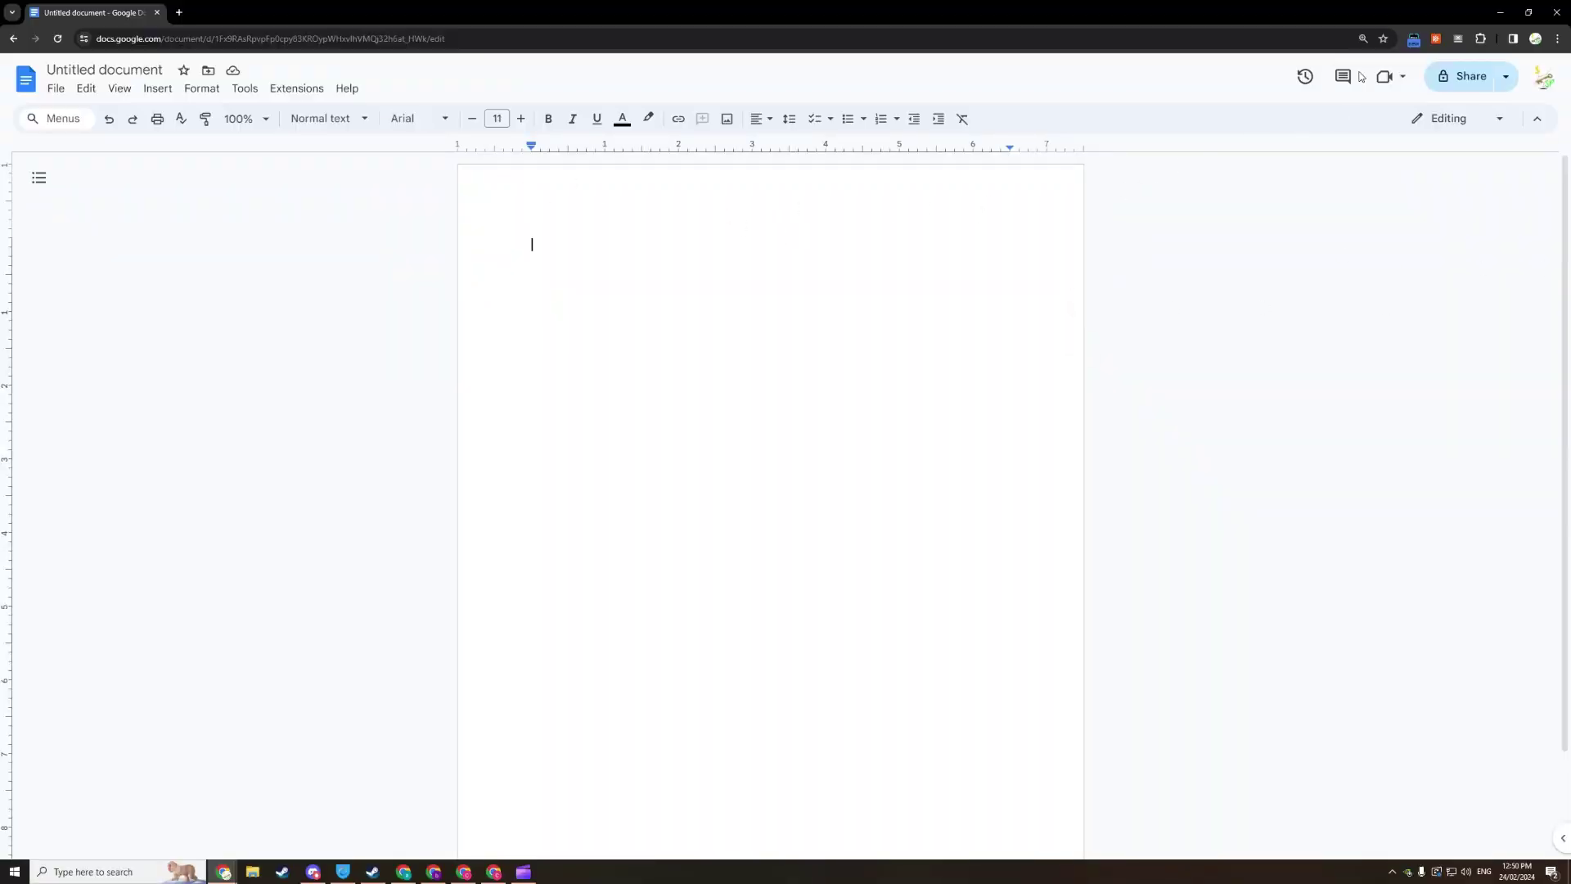
# Step: Bookmark the blank untitled document page from the address bar and confirm the popup
pyautogui.click(1385, 41)
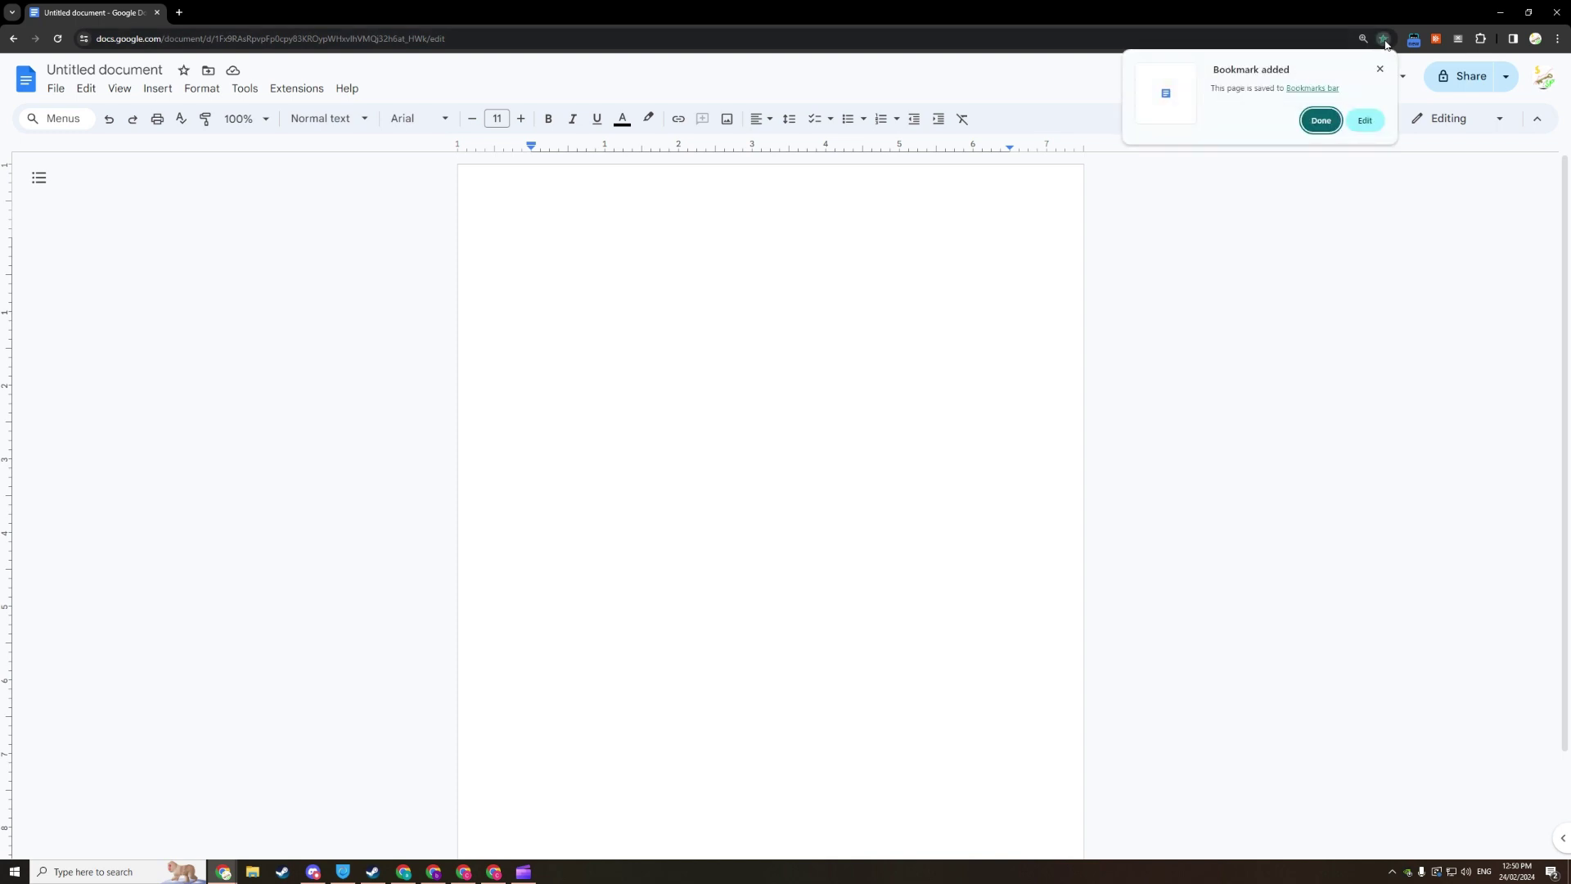
pyautogui.click(1326, 123)
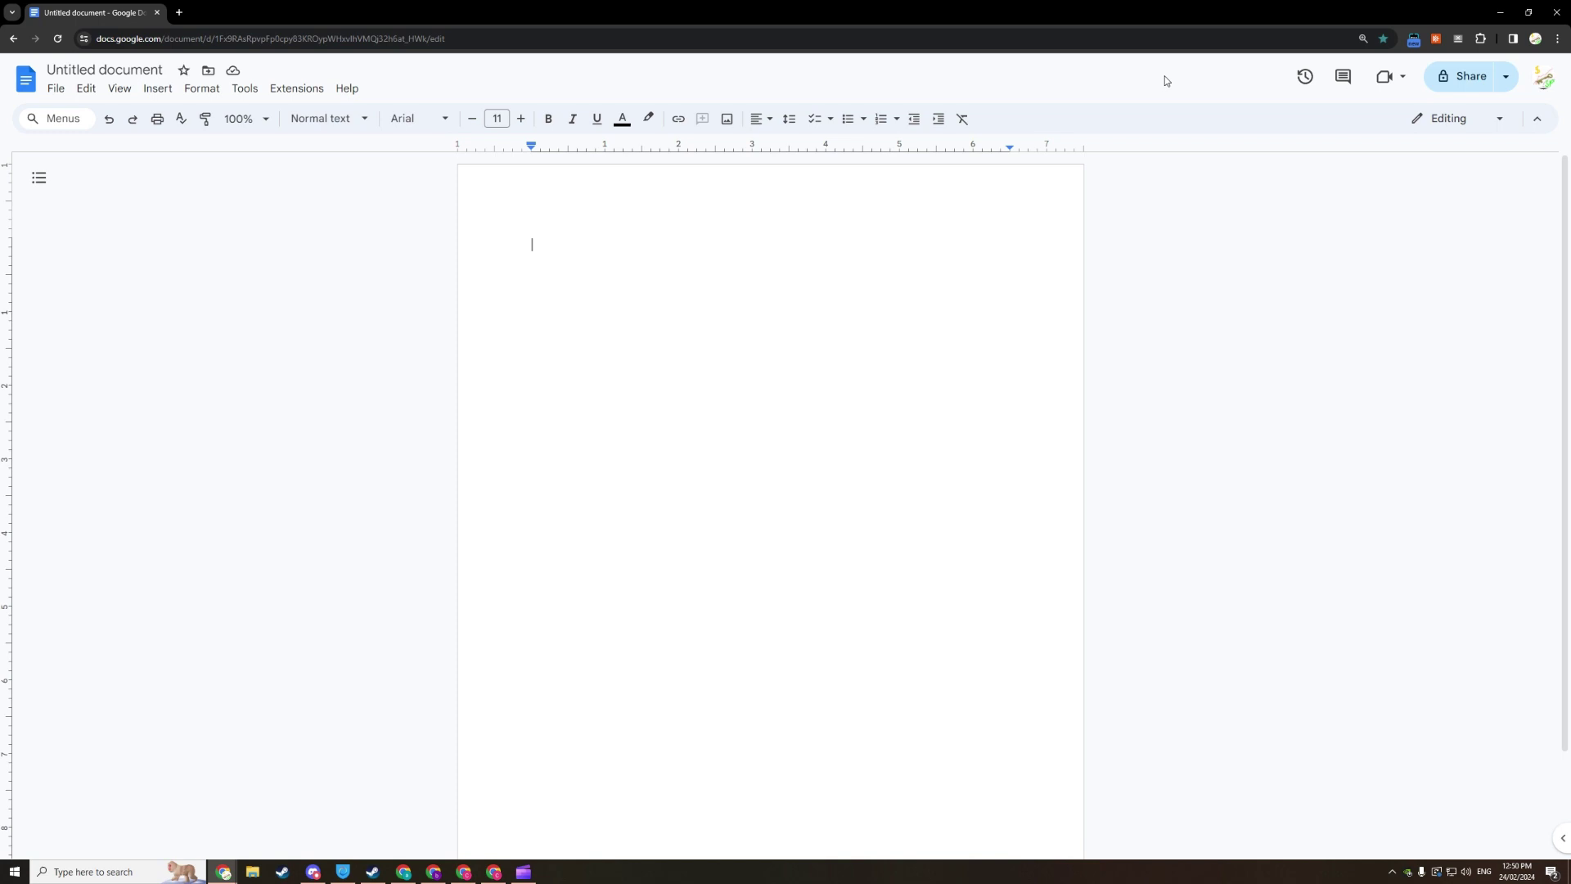
# Step: Retitle the document 'My TF2 Trading Goals for 2024'
pyautogui.click(156, 71)
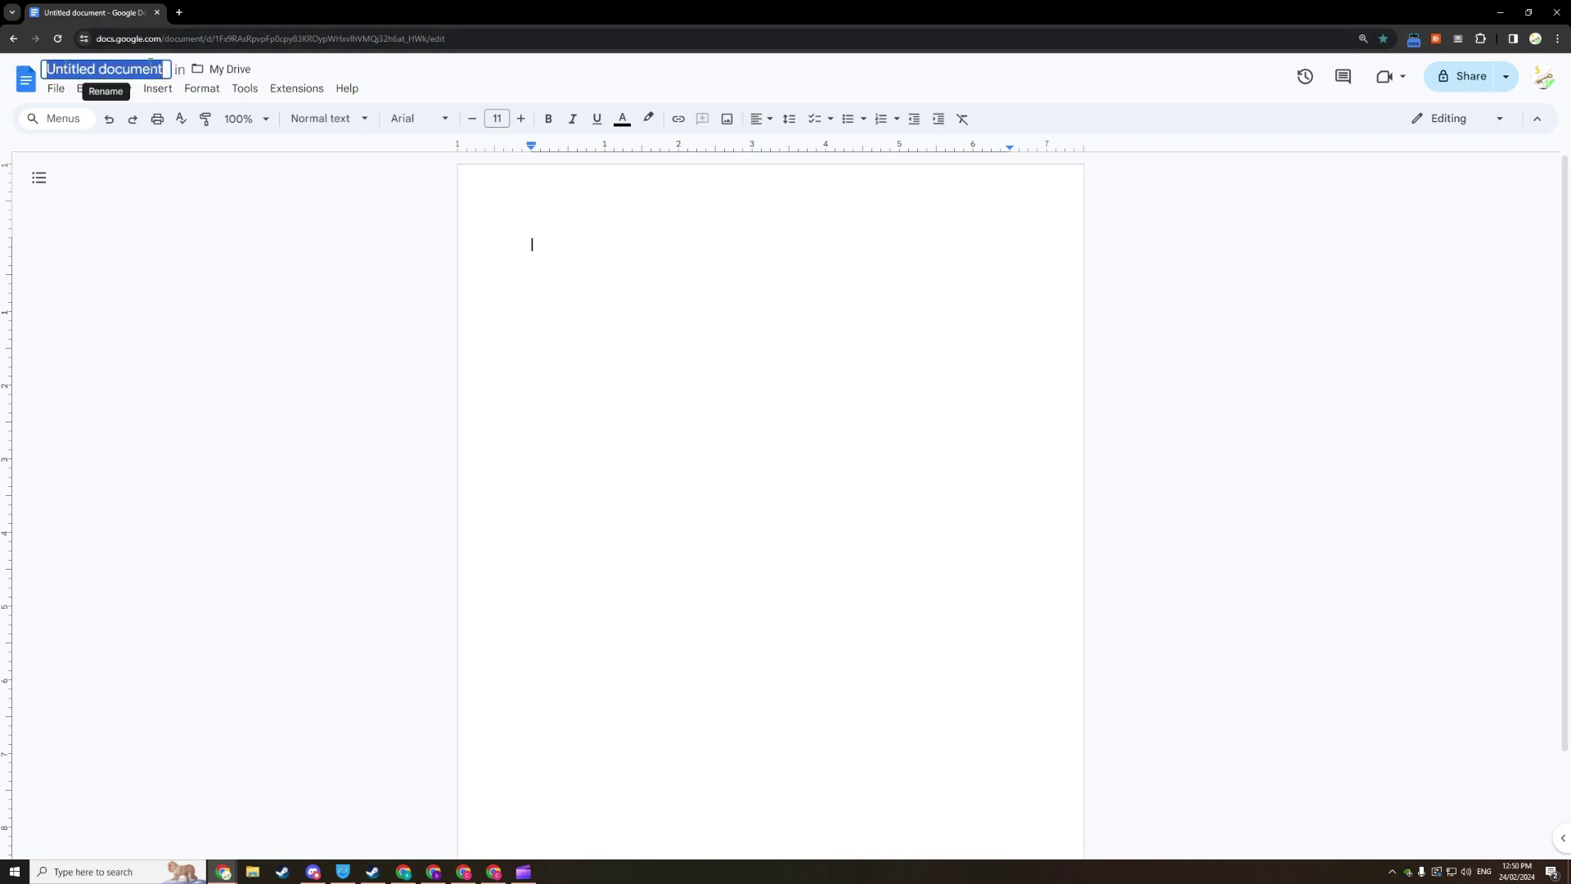
pyautogui.write('M')
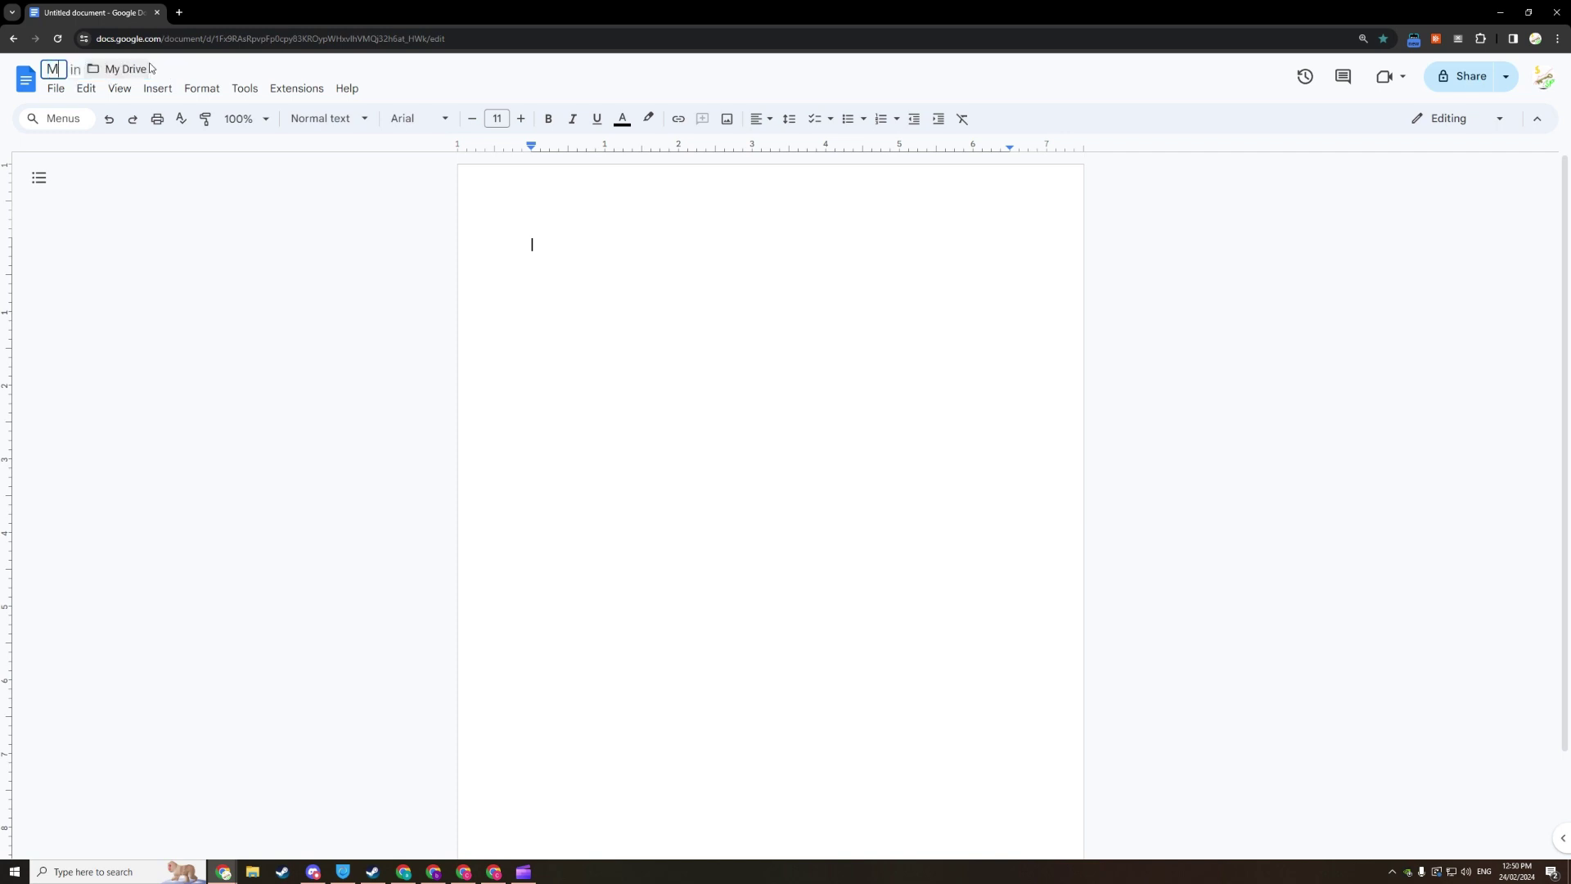
pyautogui.write('y TF2 Tradi')
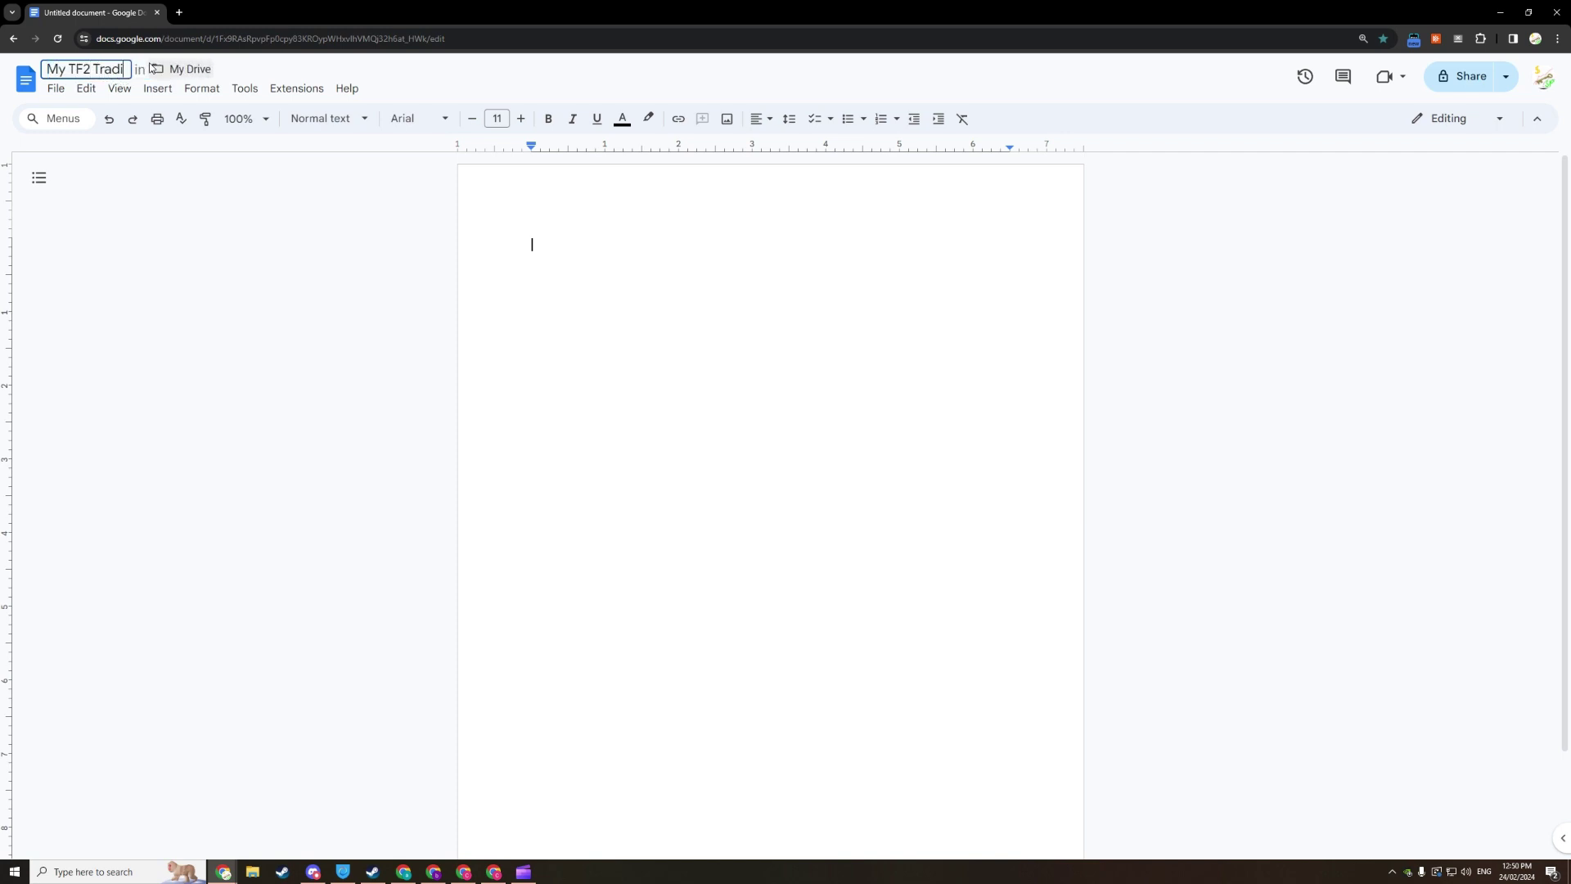
pyautogui.write('ng Goals for 2024')
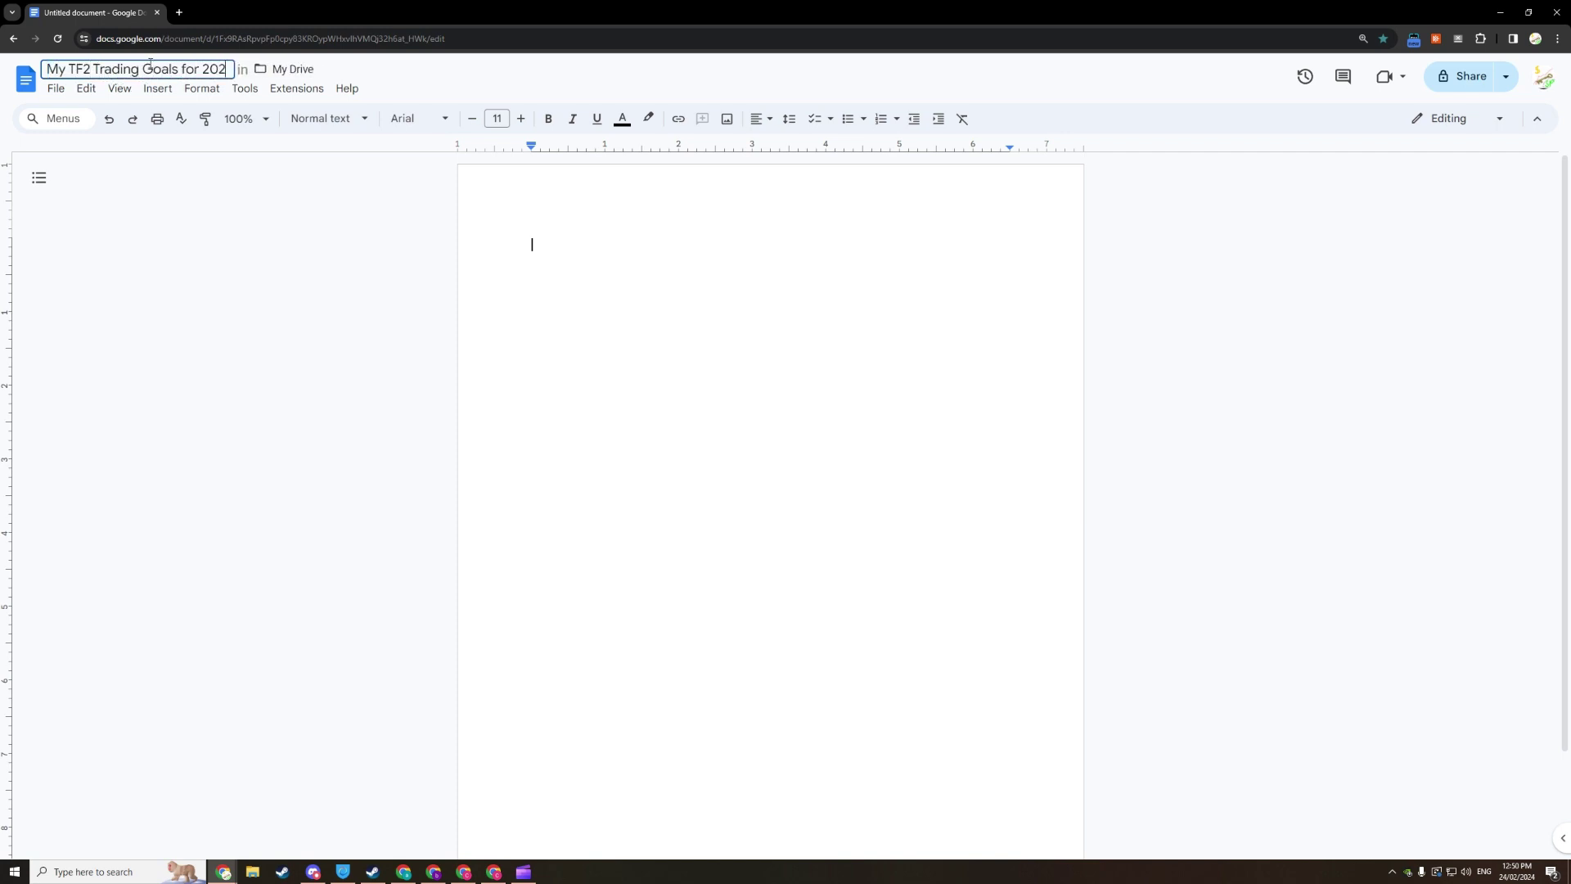
# Step: Confirm the new title and switch the font to Times New Roman
pyautogui.click(491, 243)
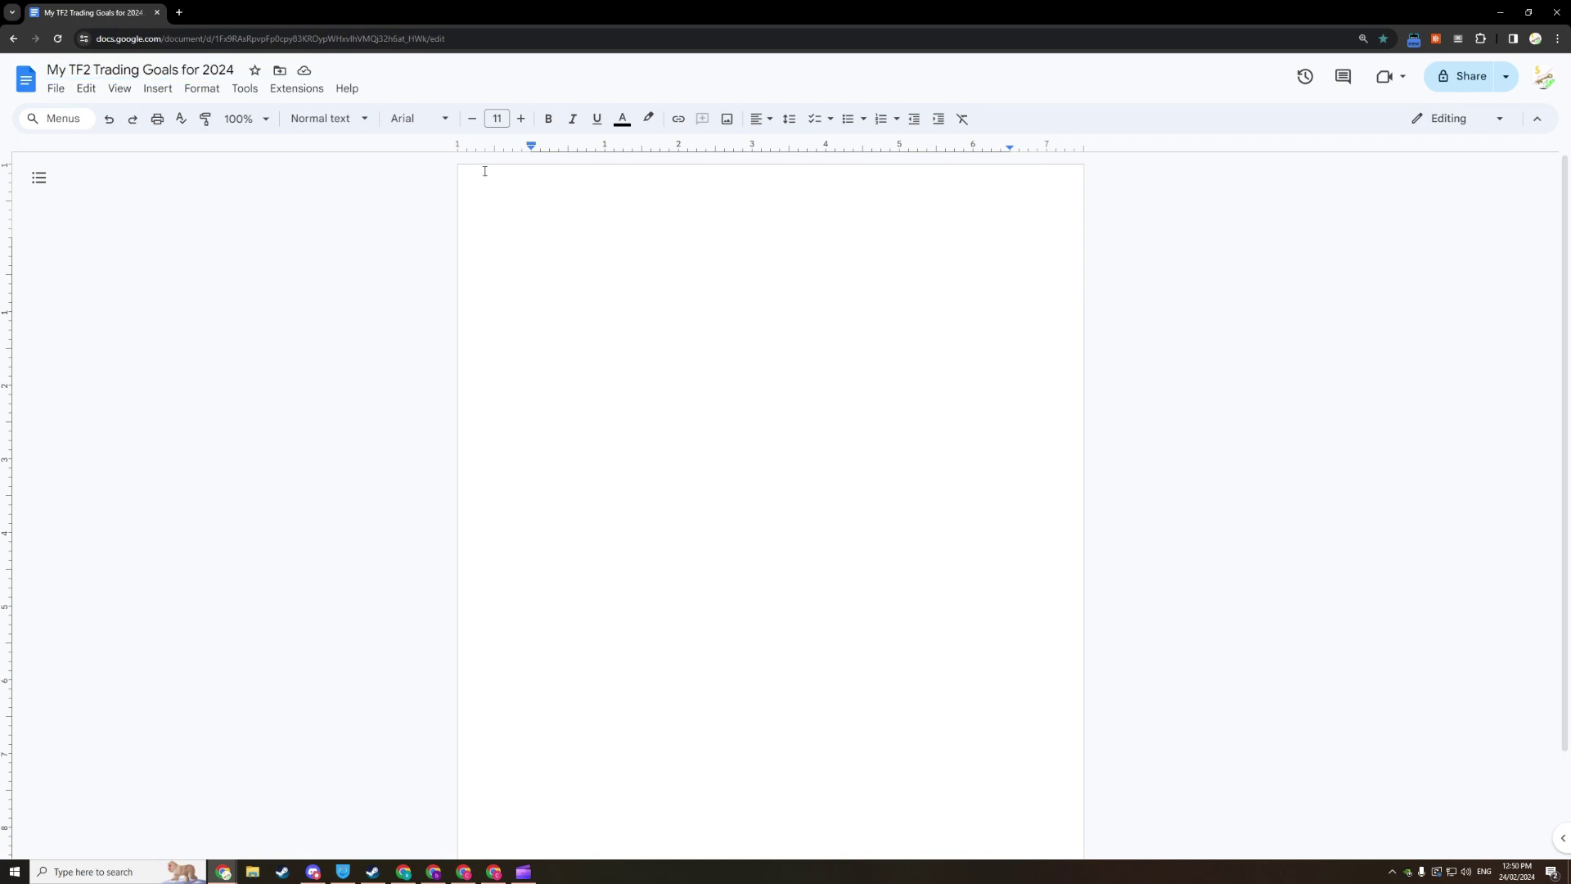
pyautogui.click(434, 119)
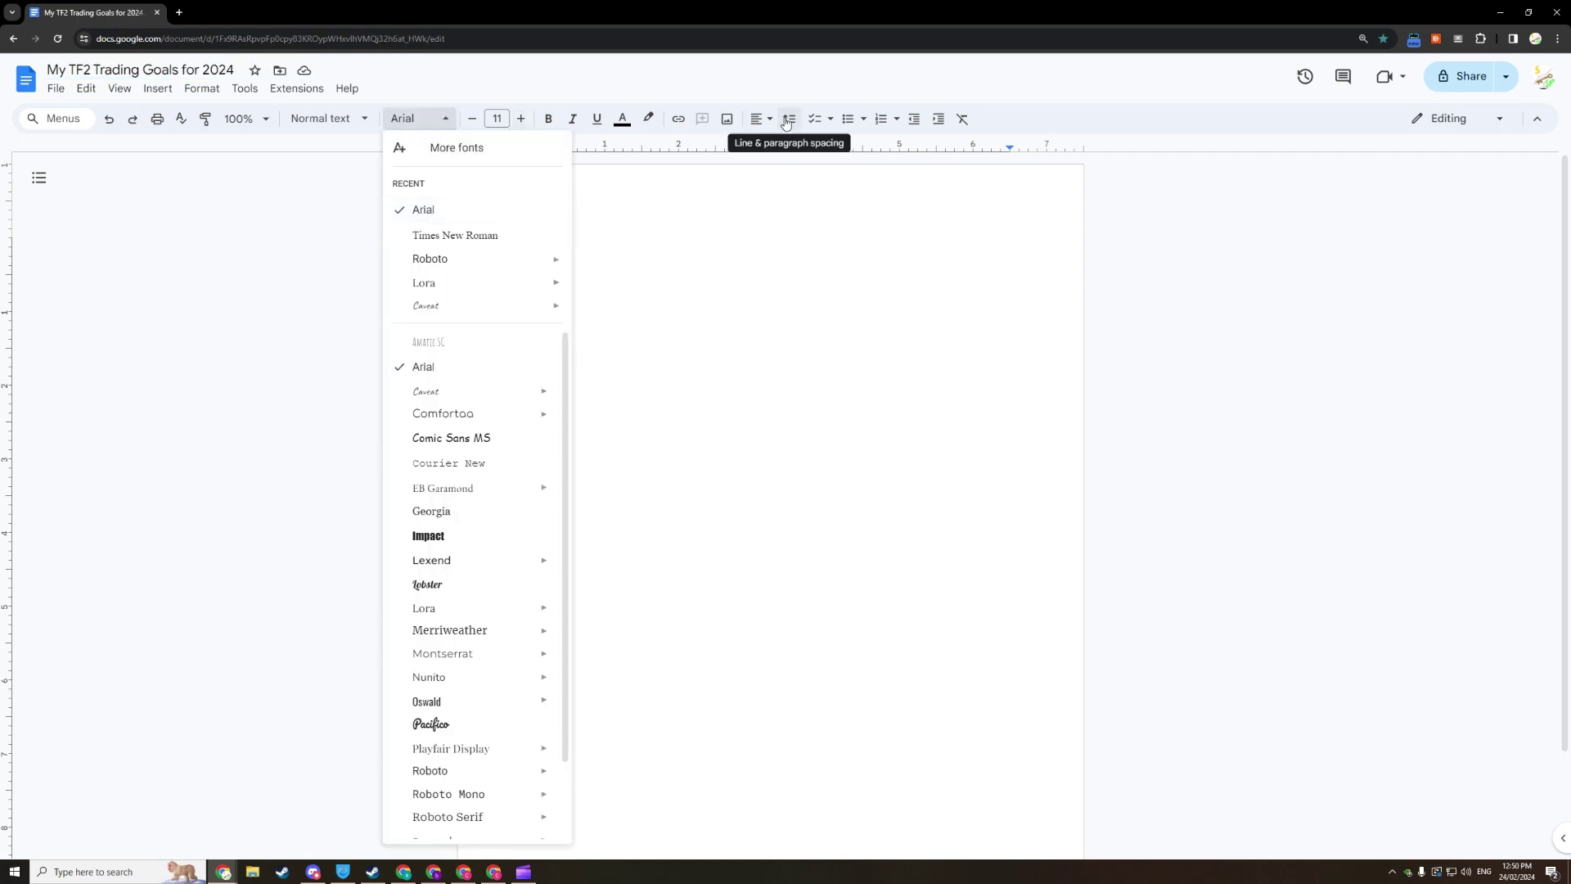
pyautogui.click(466, 237)
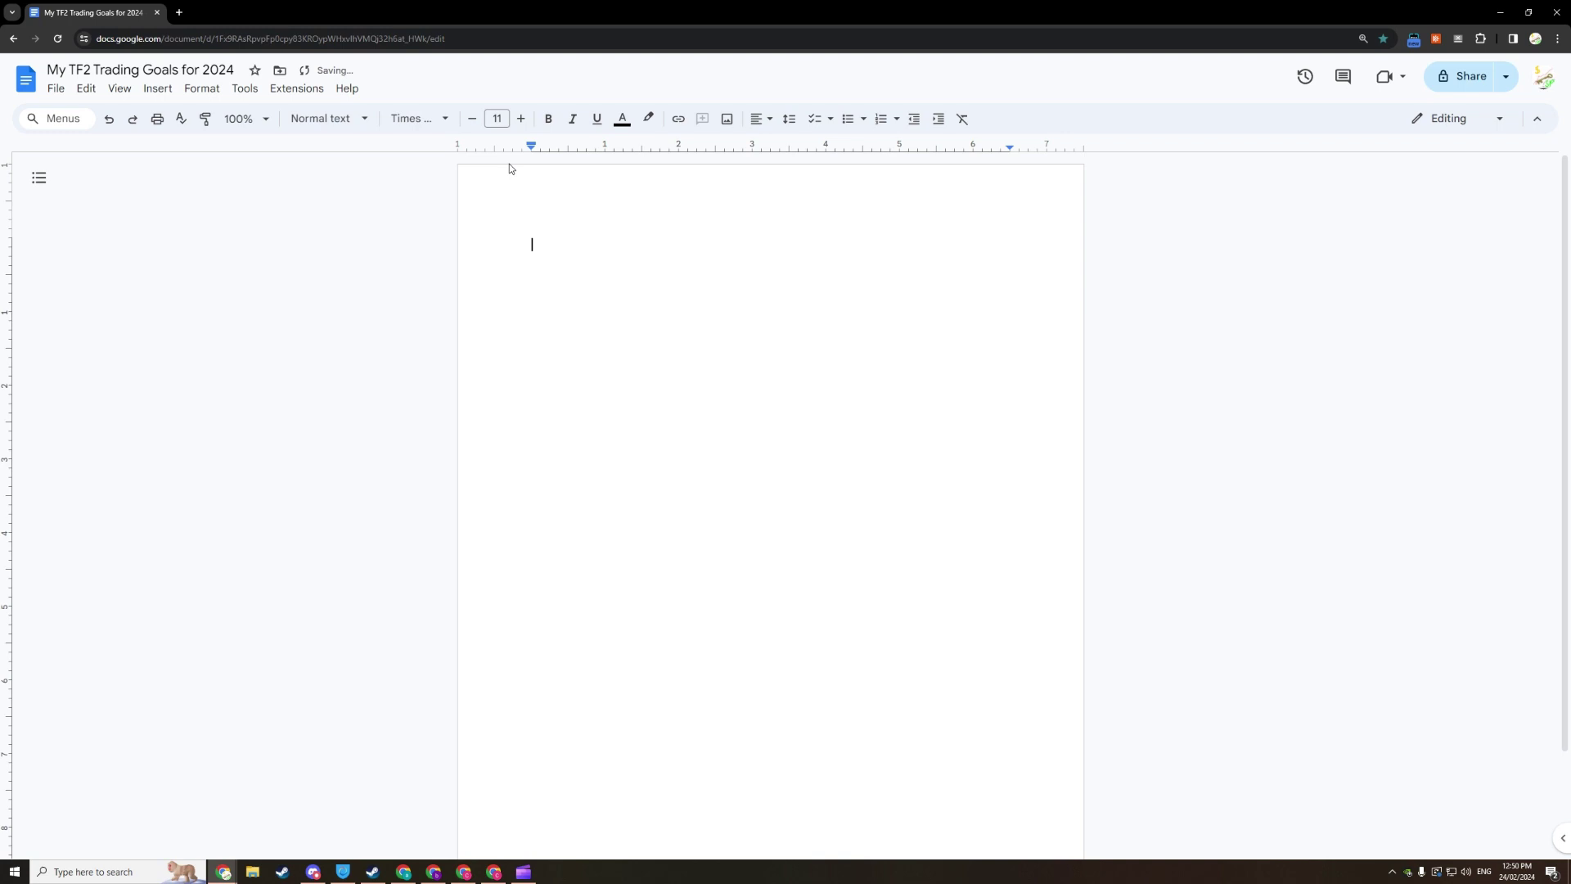
# Step: Raise the font size to 18 and choose a wider line spacing
pyautogui.click(521, 119)
pyautogui.click(521, 119)
pyautogui.click(521, 119)
pyautogui.click(521, 118)
pyautogui.click(793, 121)
pyautogui.click(812, 199)
# Step: Type $70,000 on the first line and start an empty line below it
pyautogui.write('$70,000')
pyautogui.press('Return')
pyautogui.moveTo(585, 224); pyautogui.dragTo(518, 247)
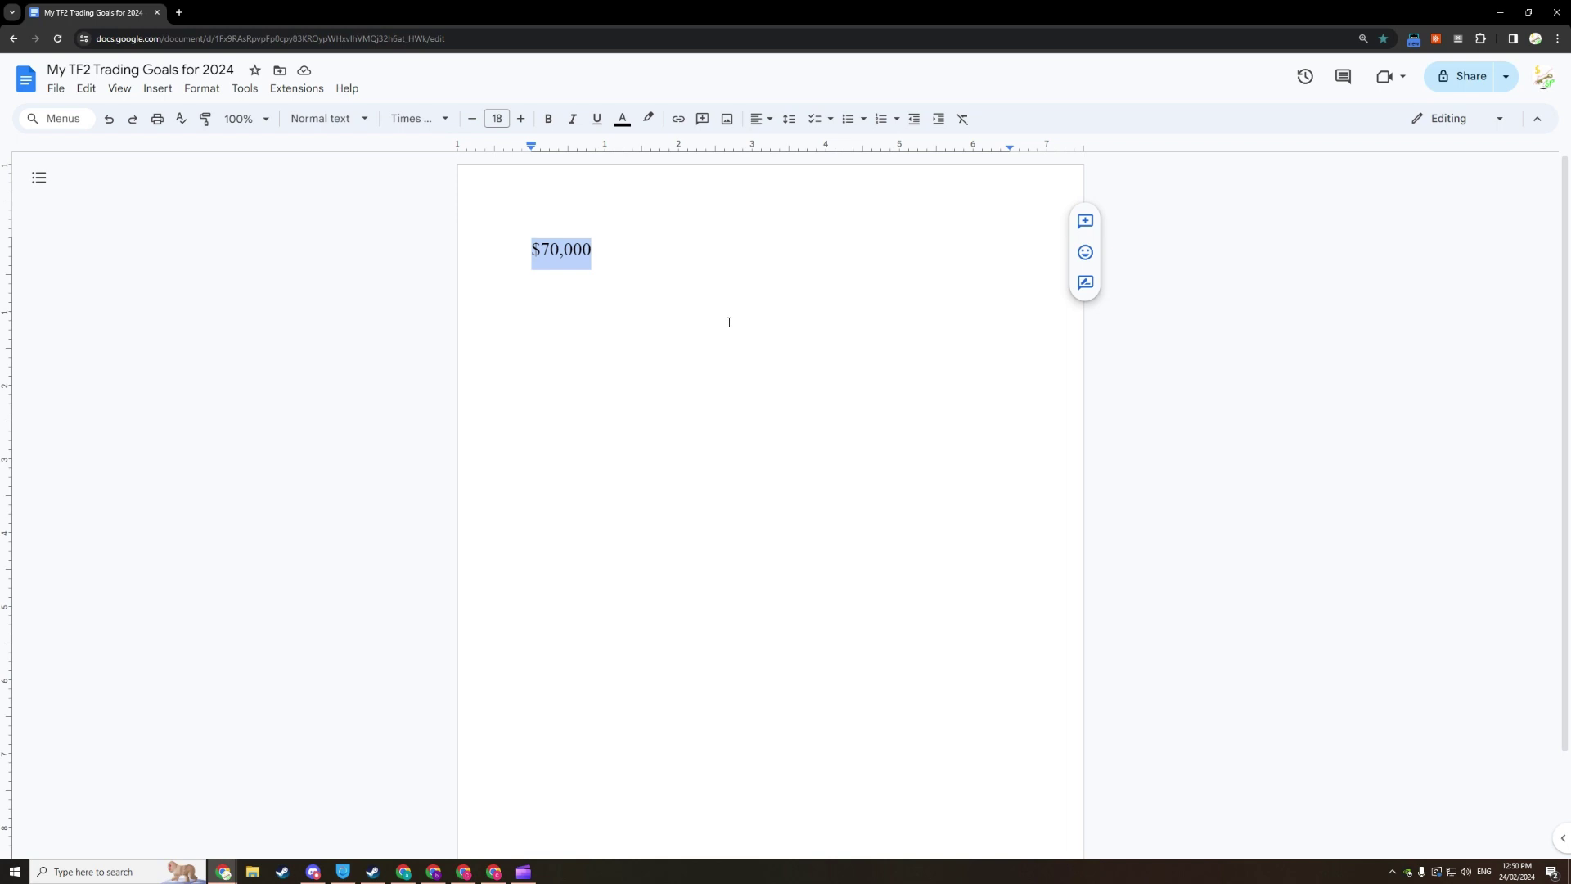
pyautogui.click(648, 259)
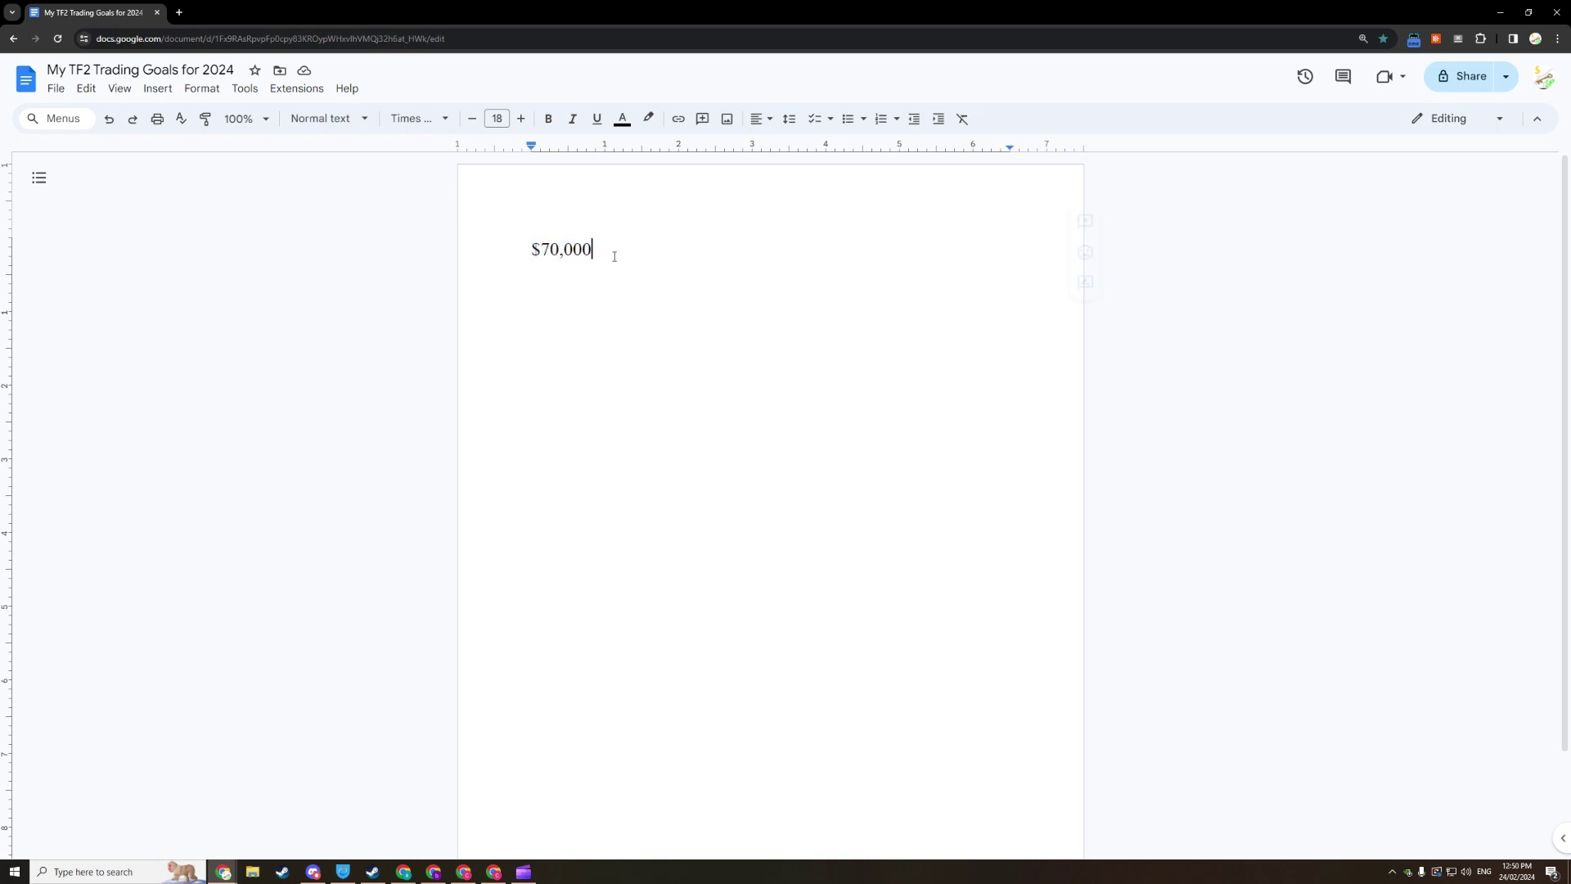
# Step: Highlight $70,000 repeatedly for emphasis, ending on the empty second line
pyautogui.click(779, 284)
pyautogui.moveTo(602, 251); pyautogui.dragTo(530, 252)
pyautogui.click(596, 251)
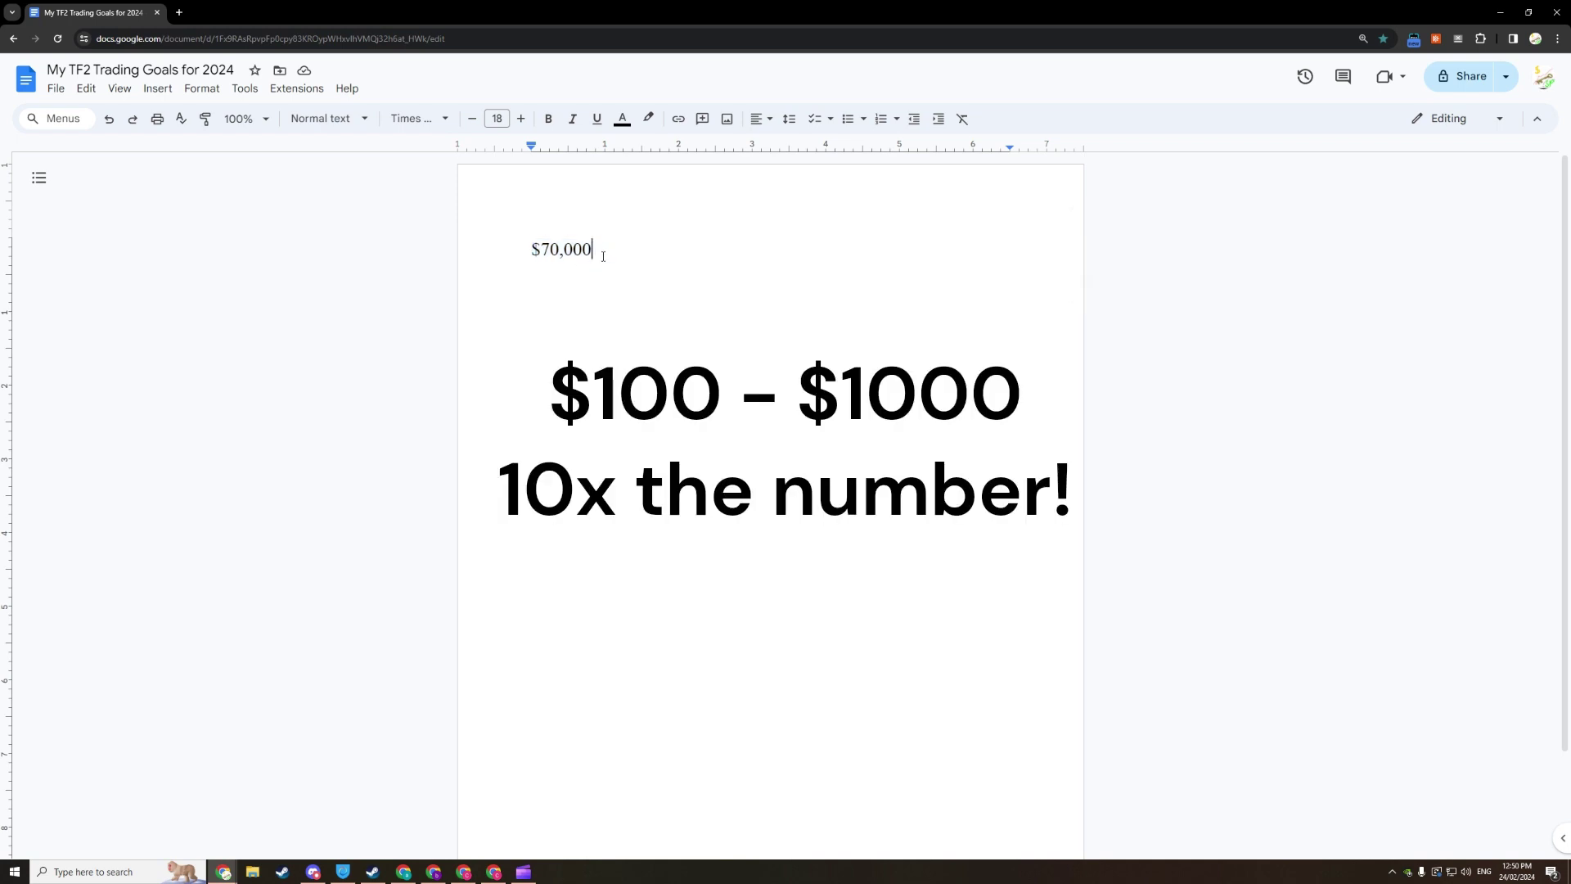
pyautogui.click(565, 275)
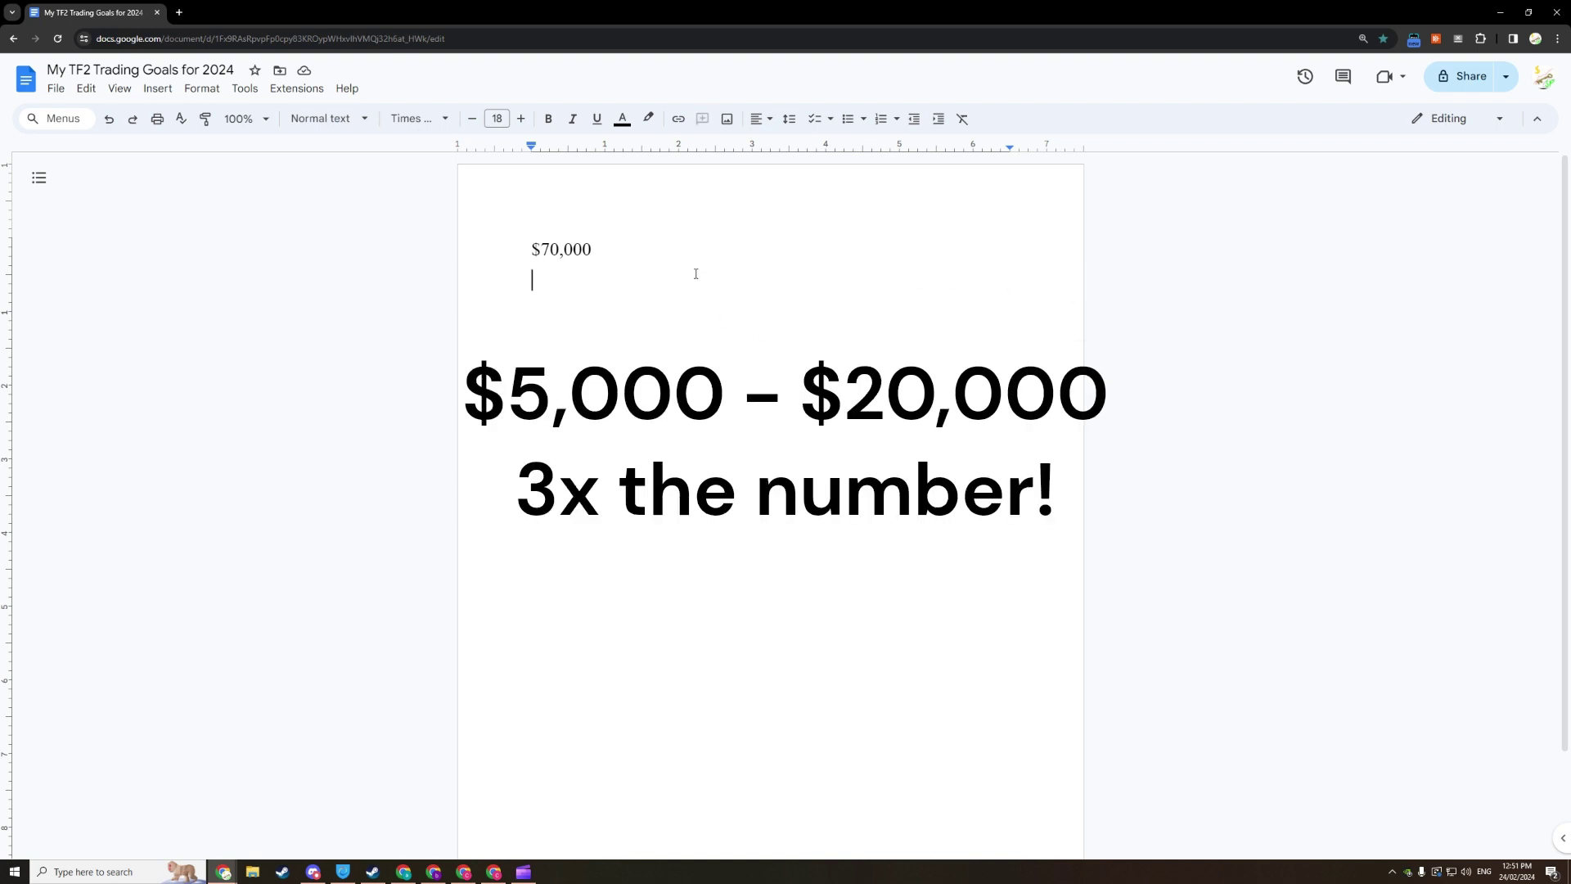
pyautogui.moveTo(613, 256); pyautogui.dragTo(530, 249)
pyautogui.click(543, 278)
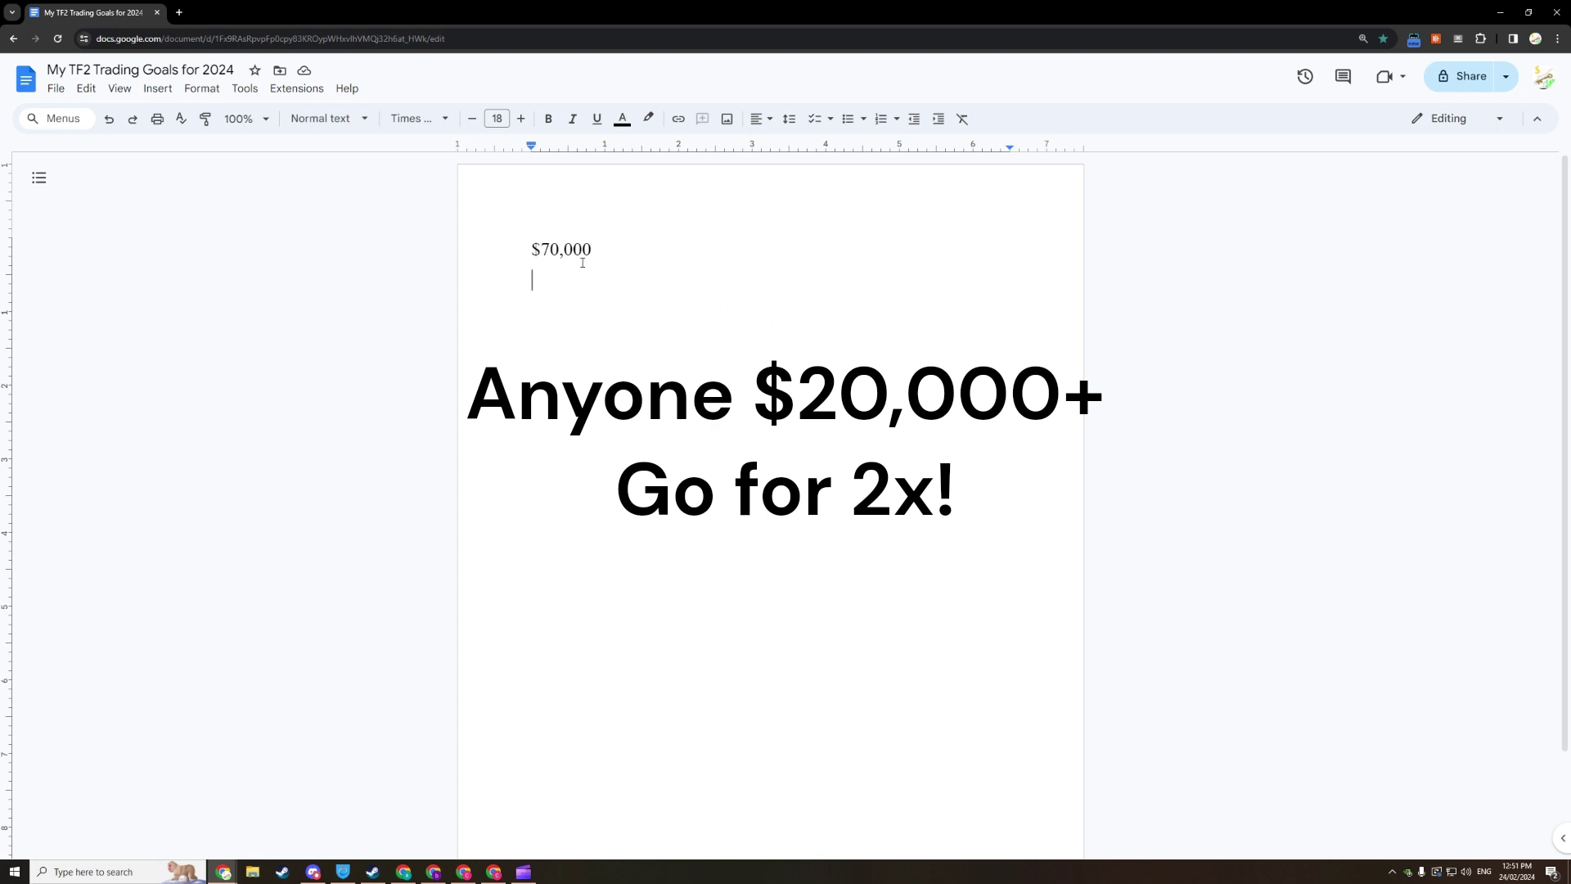
# Step: Type $140,000 on the second line, correct it to $150,000, and start a new line
pyautogui.doubleClick(534, 249)
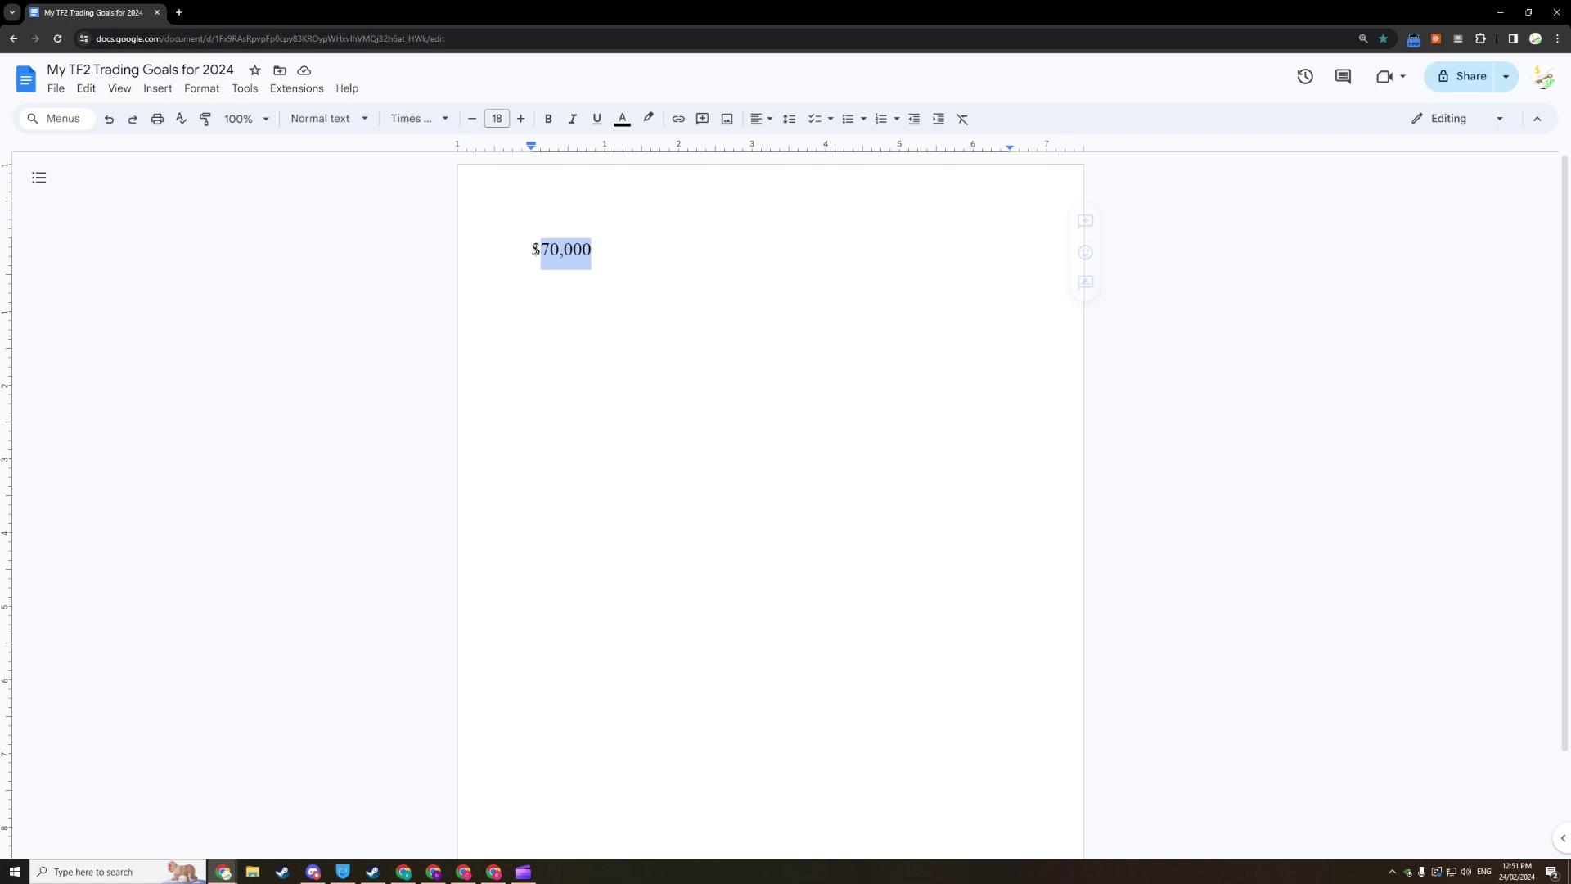
pyautogui.click(552, 284)
pyautogui.write('$140,000')
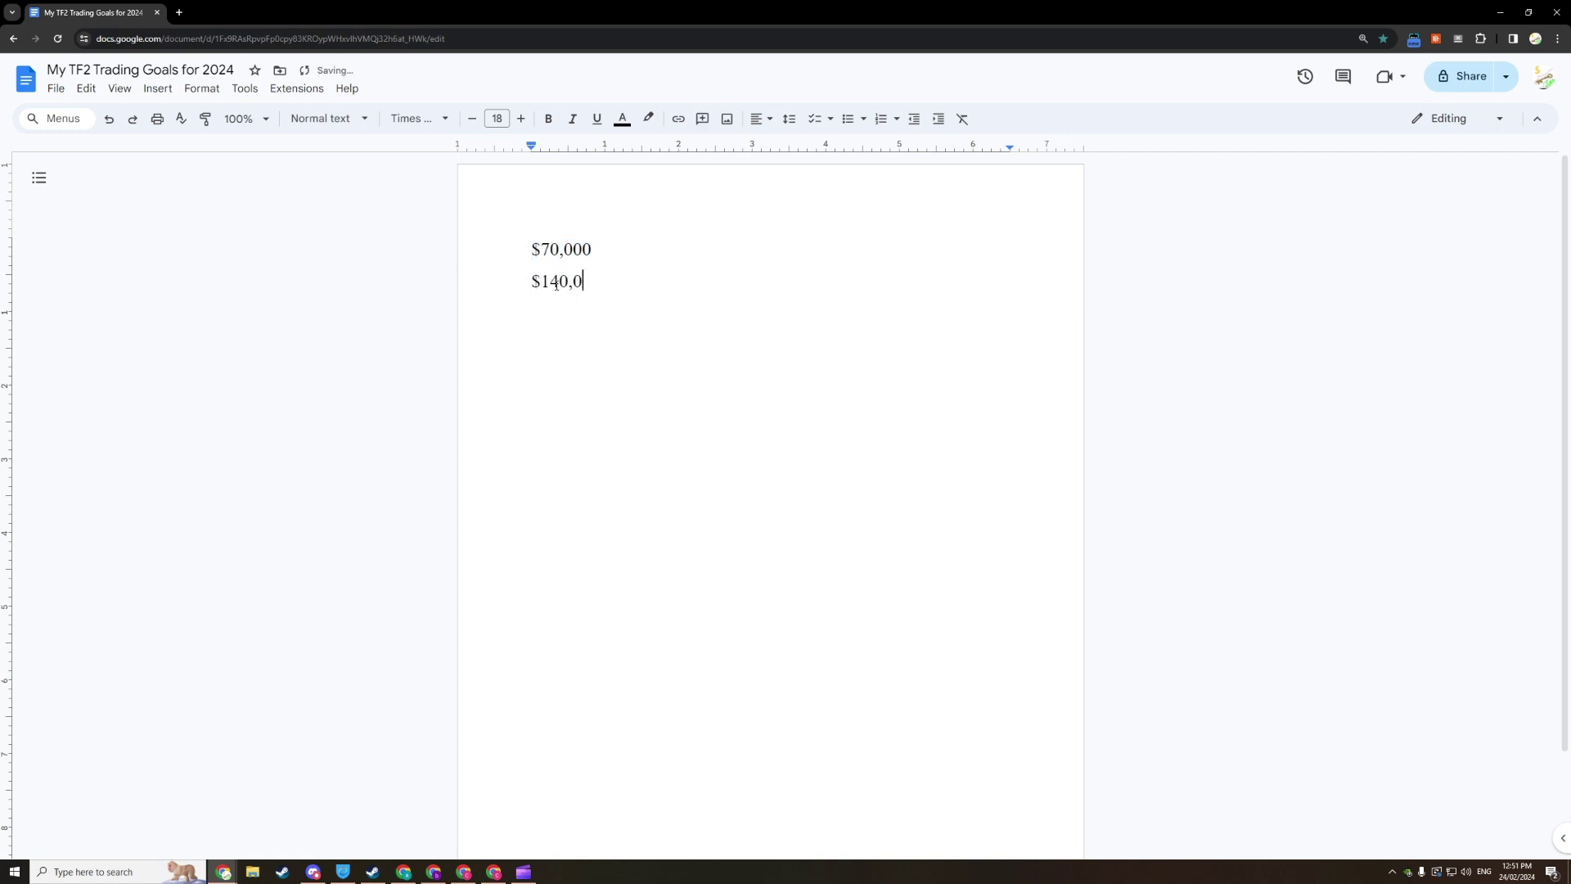
pyautogui.press('Left')
pyautogui.press('Left')
pyautogui.press('Left')
pyautogui.press('Left')
pyautogui.press('Left')
pyautogui.press('BackSpace')
pyautogui.write('5')
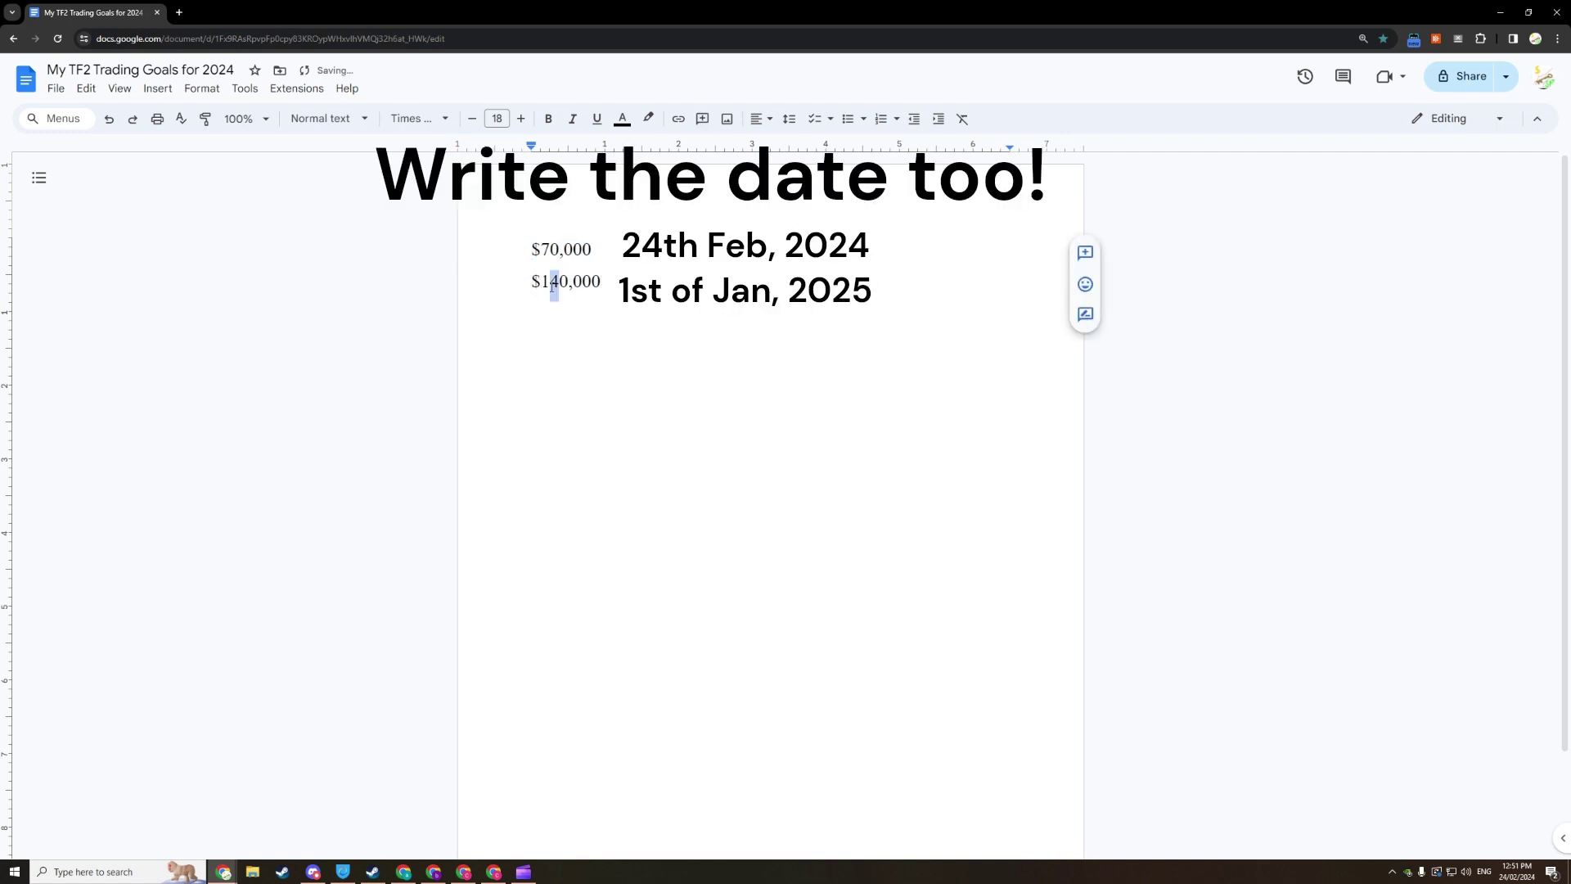
pyautogui.press('End')
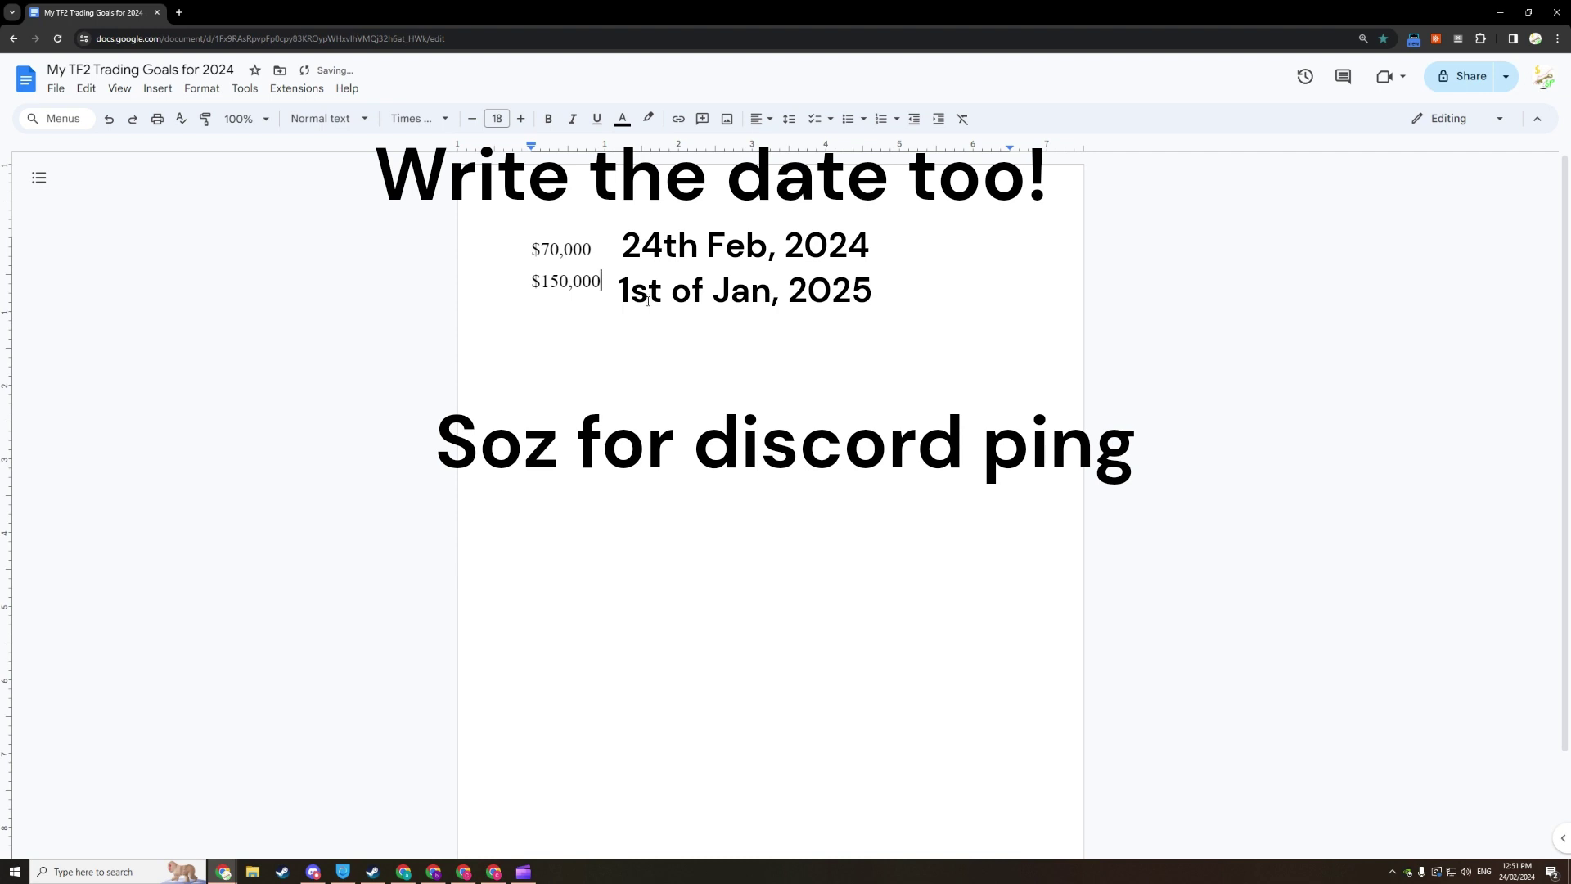
pyautogui.press('Return')
pyautogui.press('Return')
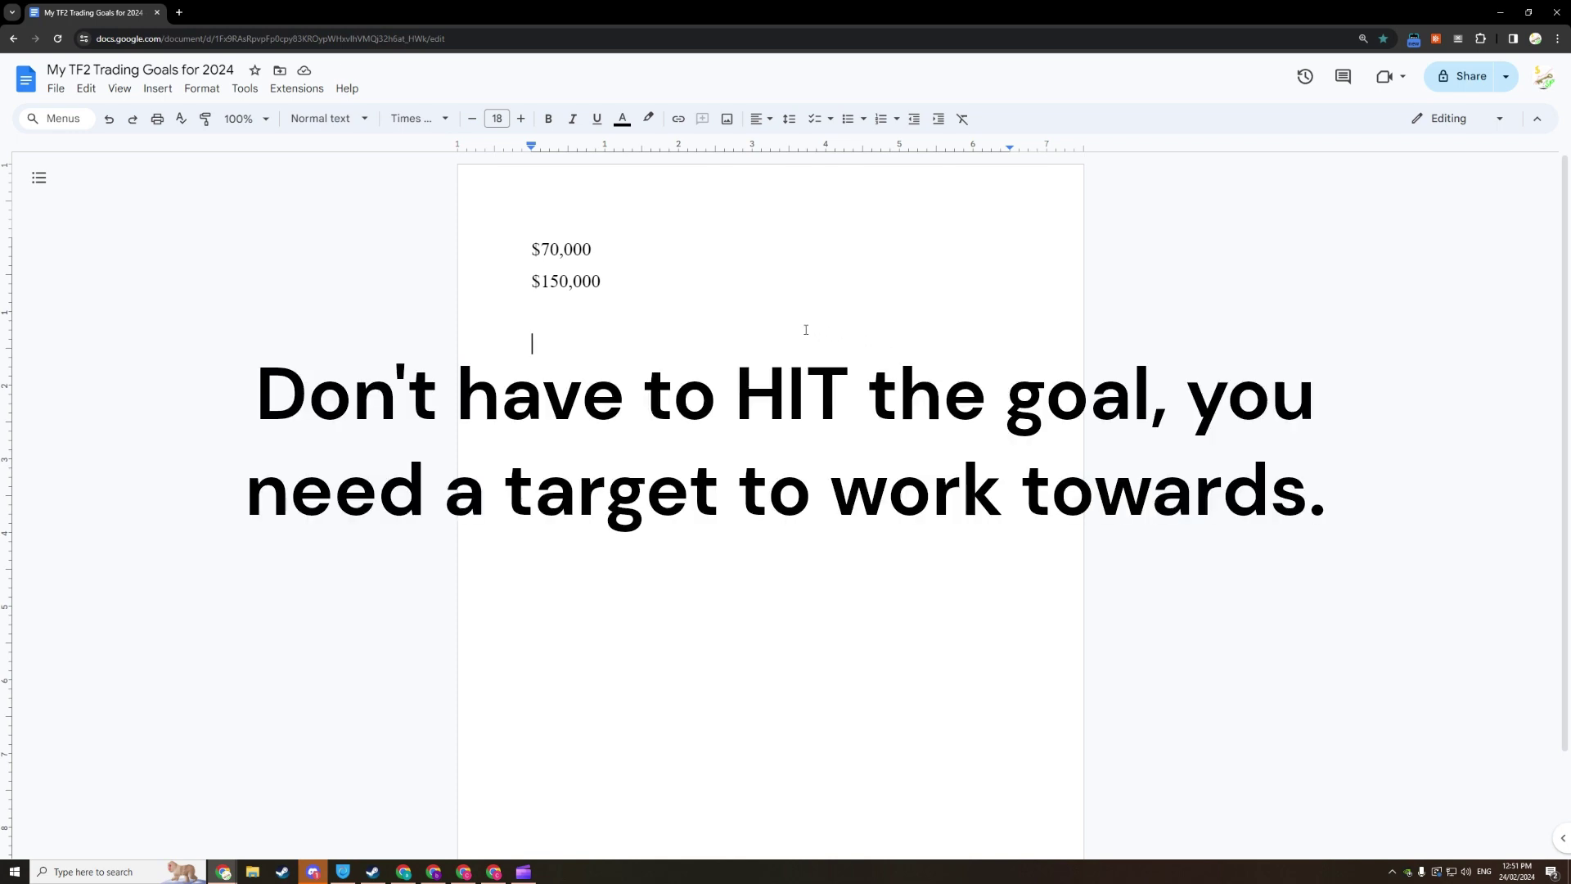
# Step: Highlight $150,000 for emphasis and move to the empty line below the amounts
pyautogui.moveTo(612, 283); pyautogui.dragTo(531, 282)
pyautogui.click(532, 281)
pyautogui.scroll(-2, 599, 308)
pyautogui.scroll(1, 783, 352)
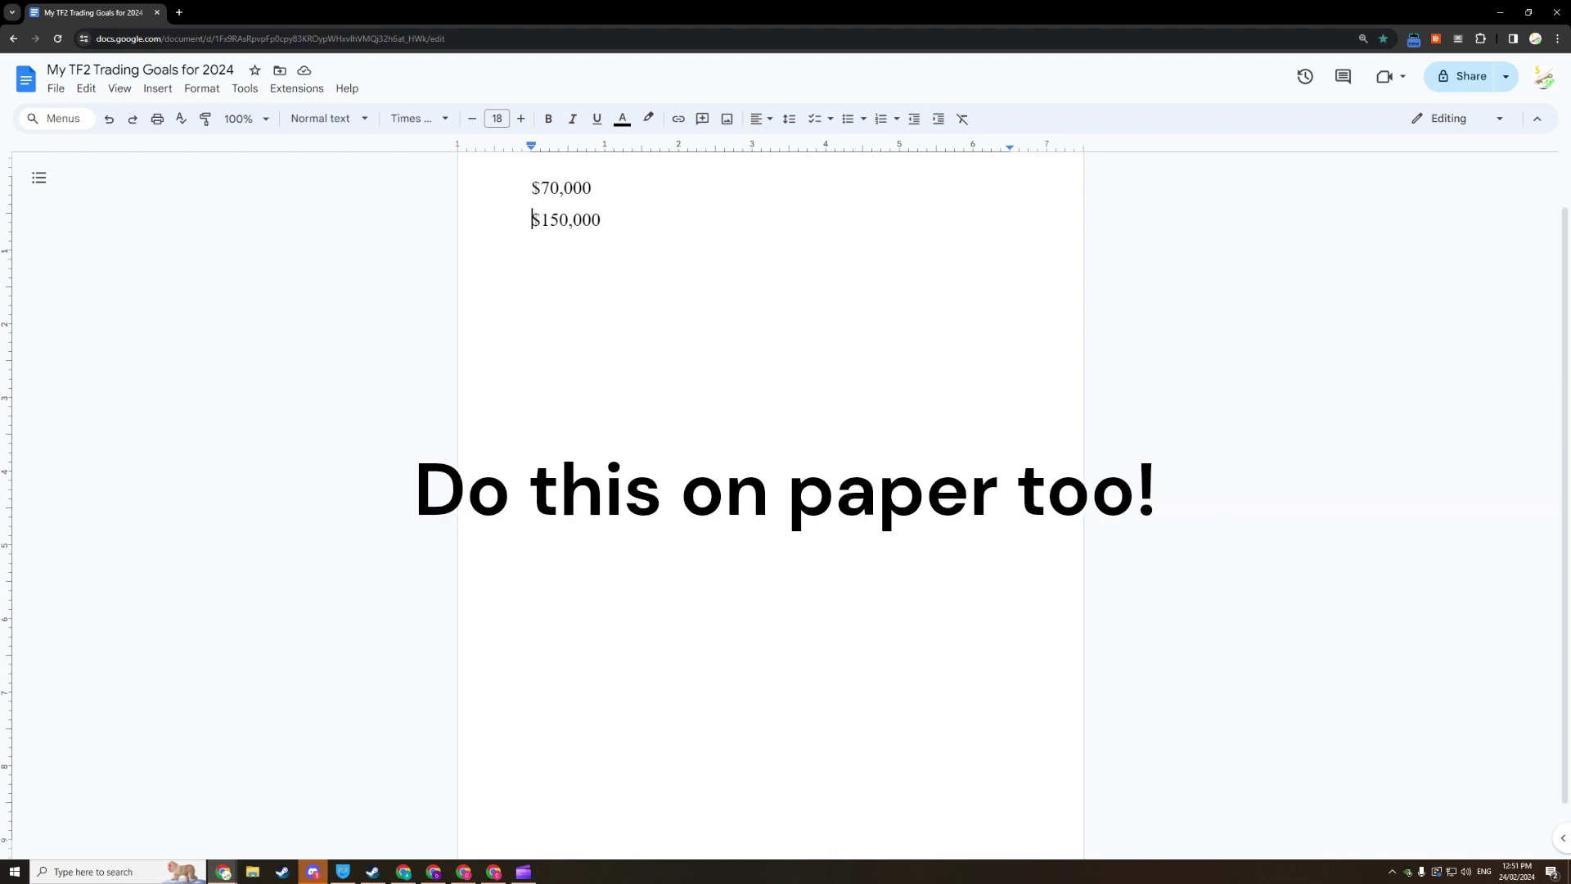
pyautogui.scroll(1, 1309, 422)
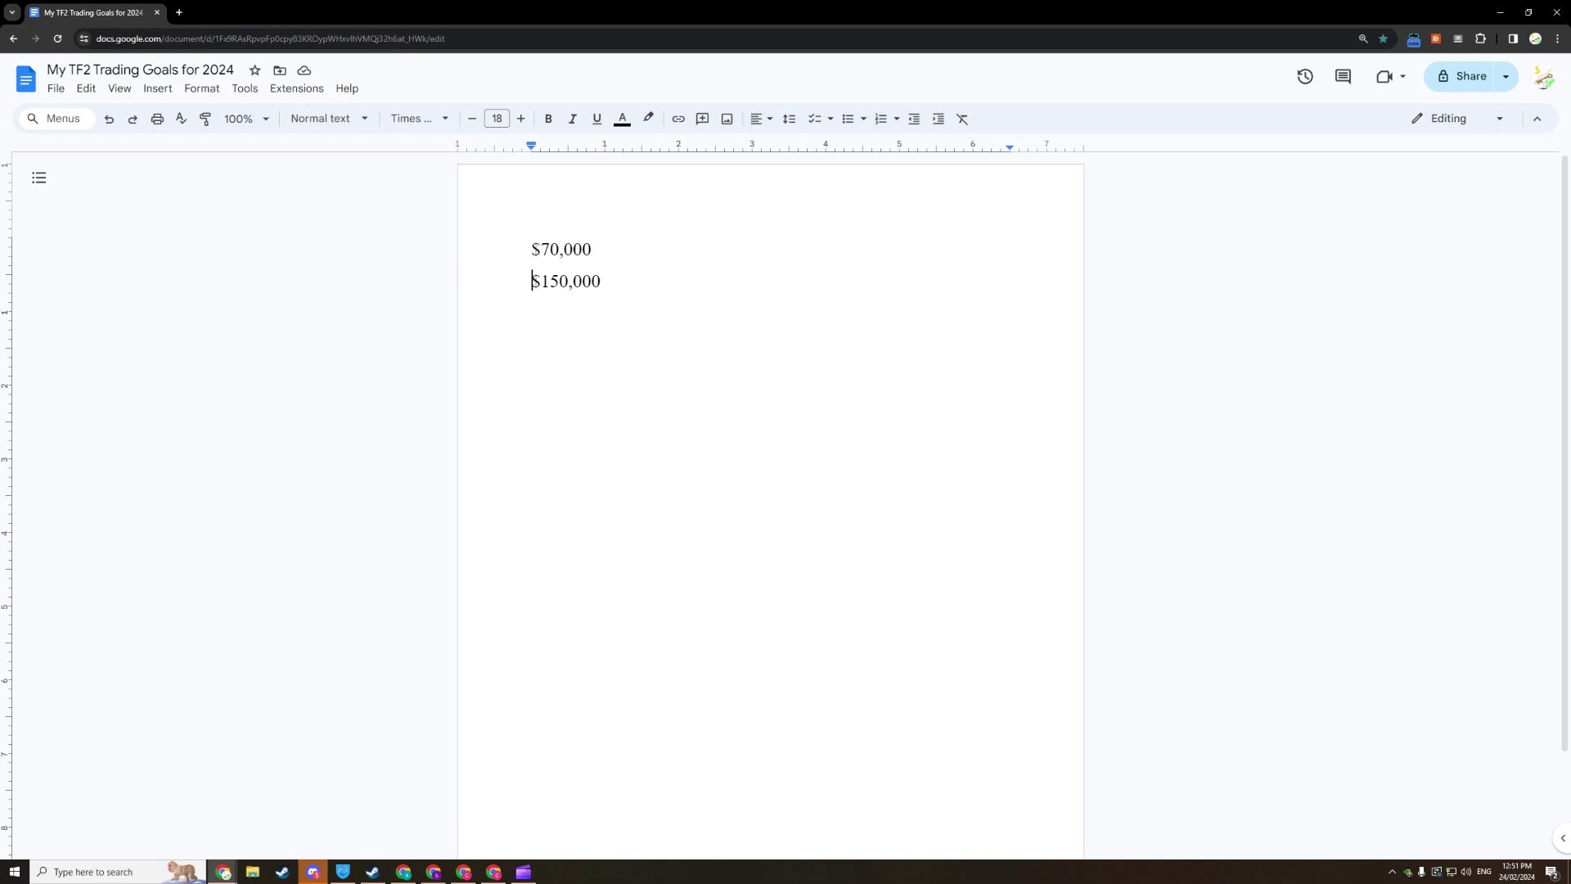
pyautogui.click(778, 350)
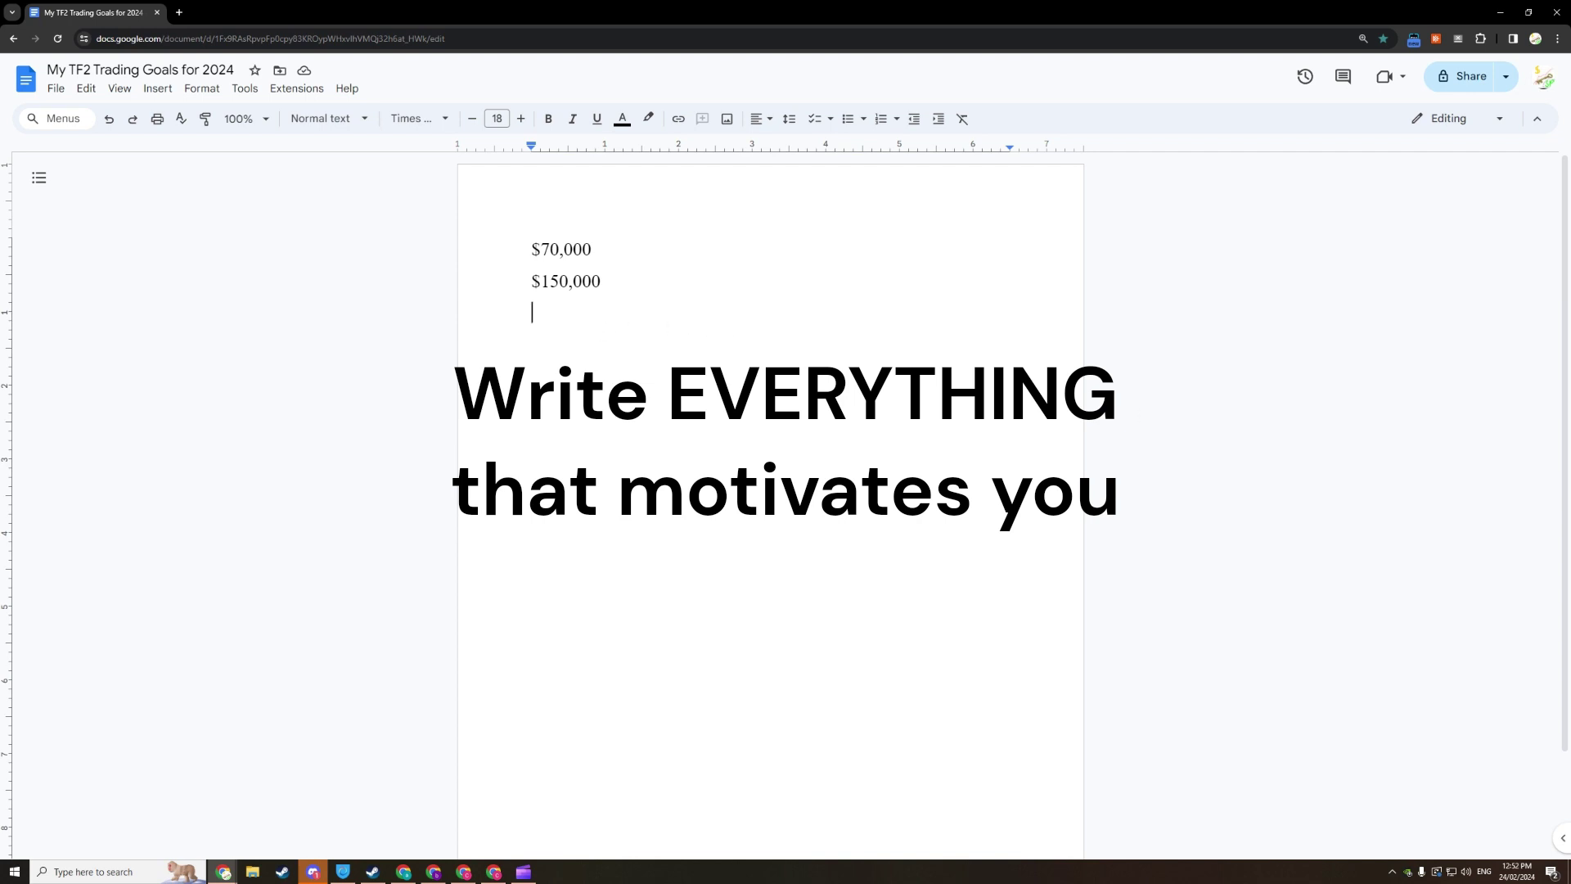
pyautogui.click(704, 347)
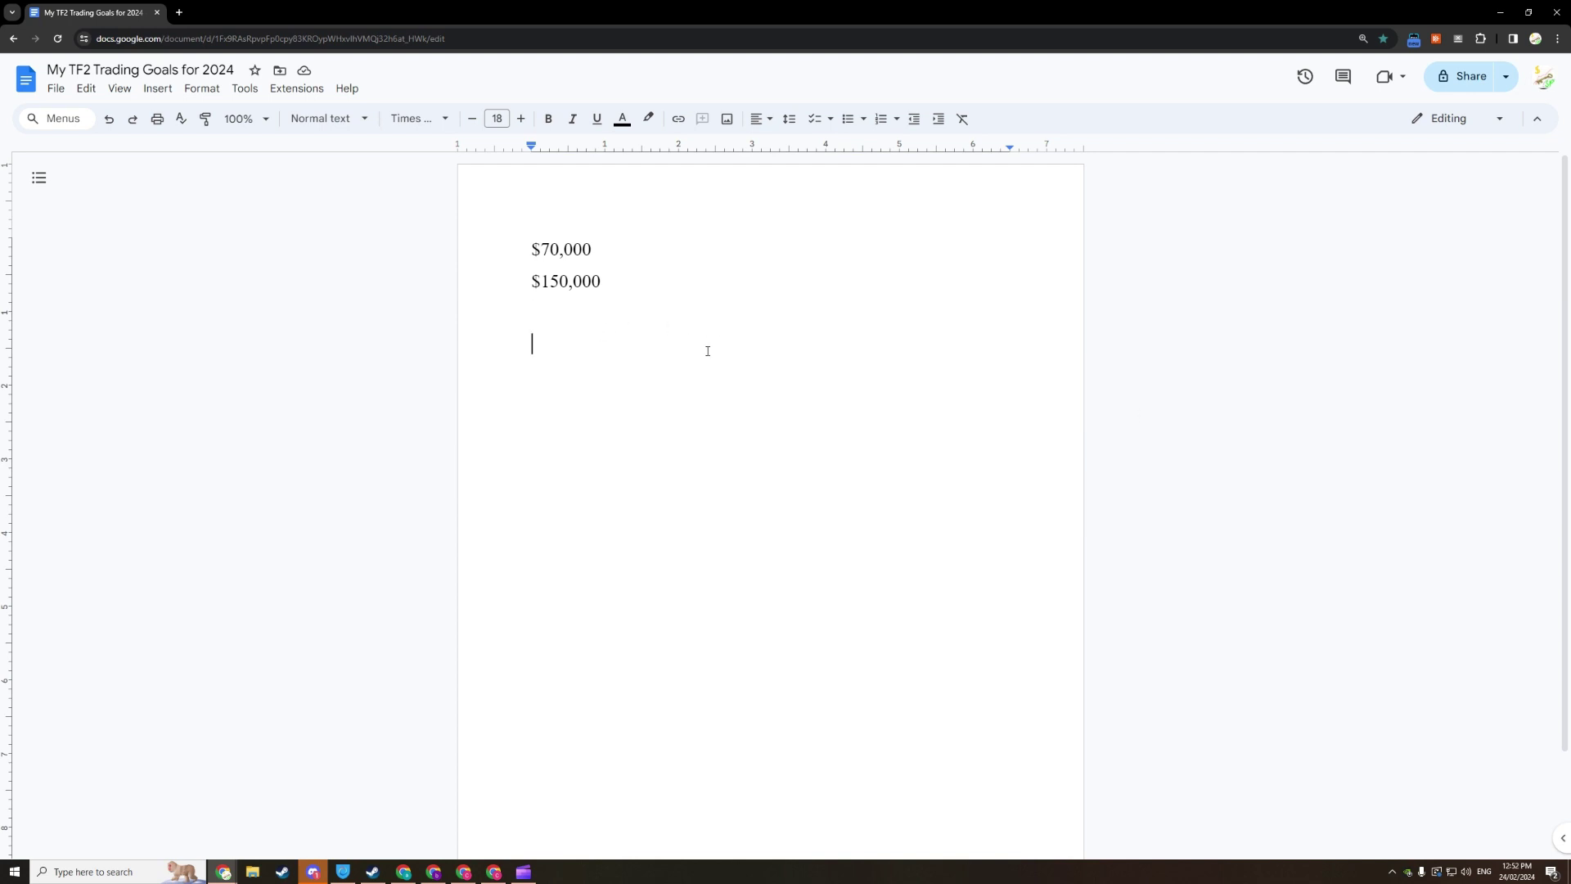
# Step: Bullet three motivations: multiple tf2 loadouts for enjoyment, cashing out for nice things irl, and a vacation
pyautogui.hotkey('ctrl', 'shift', '8')
pyautogui.write('Get a')
pyautogui.press('BackSpace')
pyautogui.press('BackSpace')
pyautogui.write('mu')
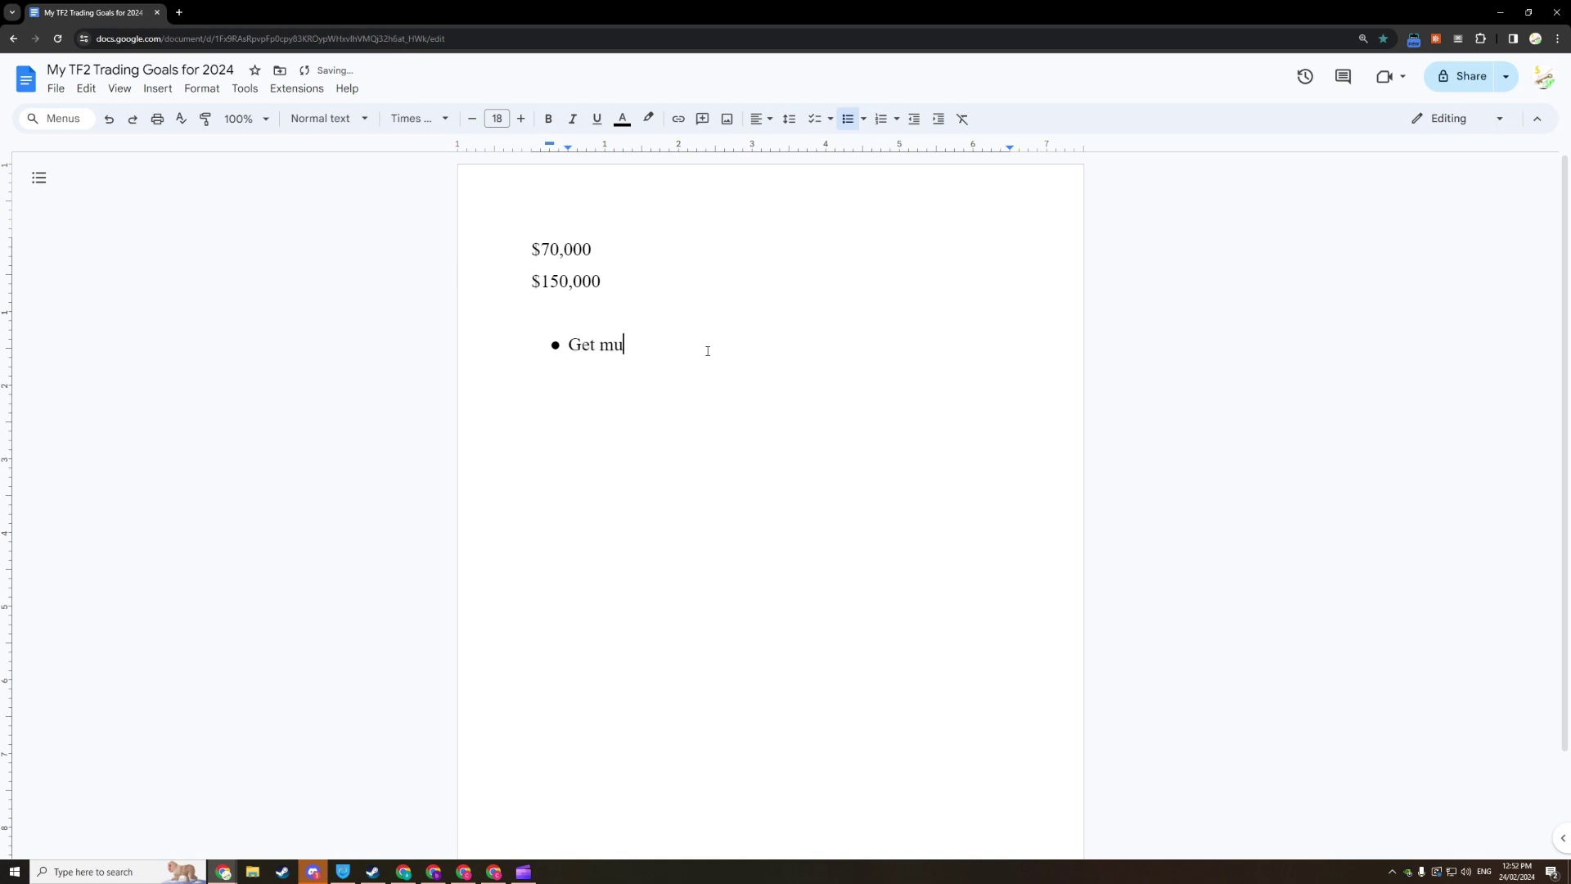
pyautogui.write('ltiple tf2 loadouts for enjoyment')
pyautogui.press('Return')
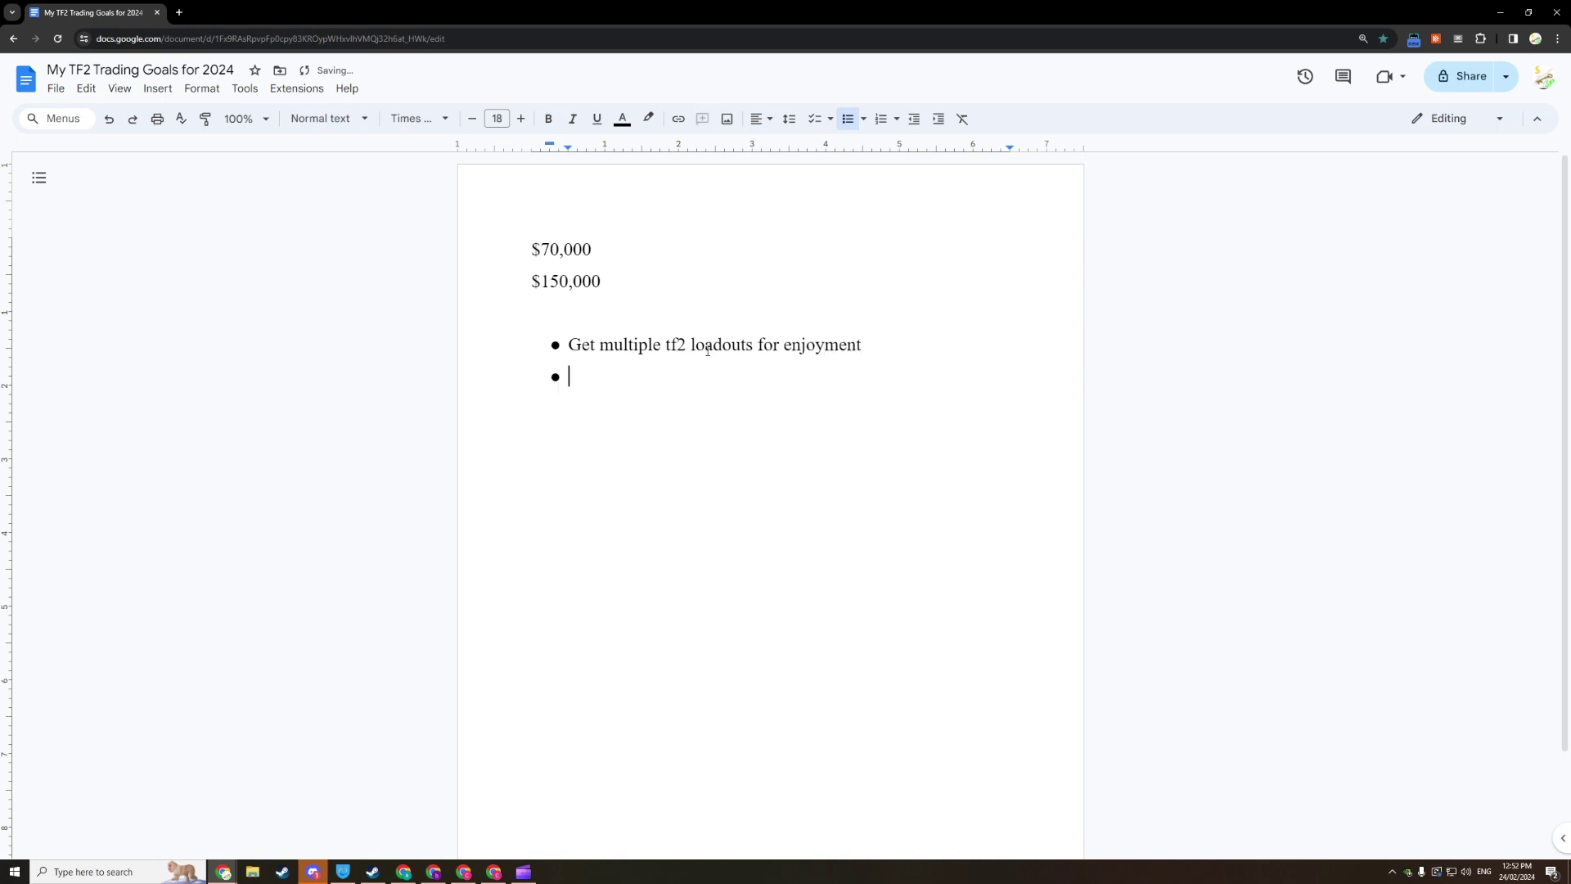
pyautogui.write('I want to cash out a little bit of mon')
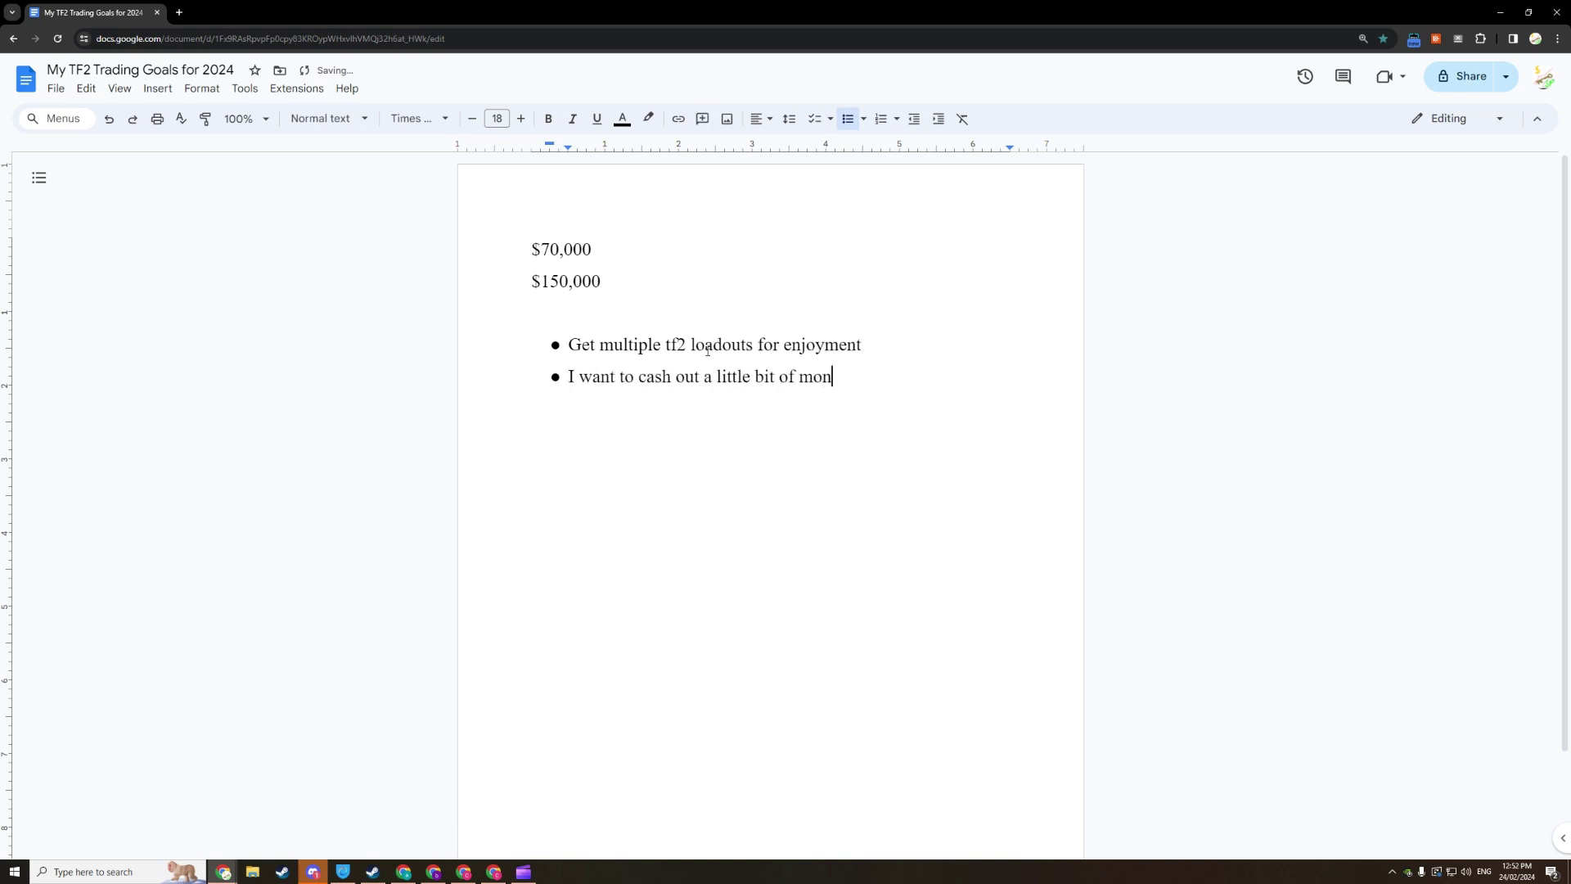
pyautogui.write('ey to buy nice things irl')
pyautogui.press('Return')
pyautogui.write('I want to ')
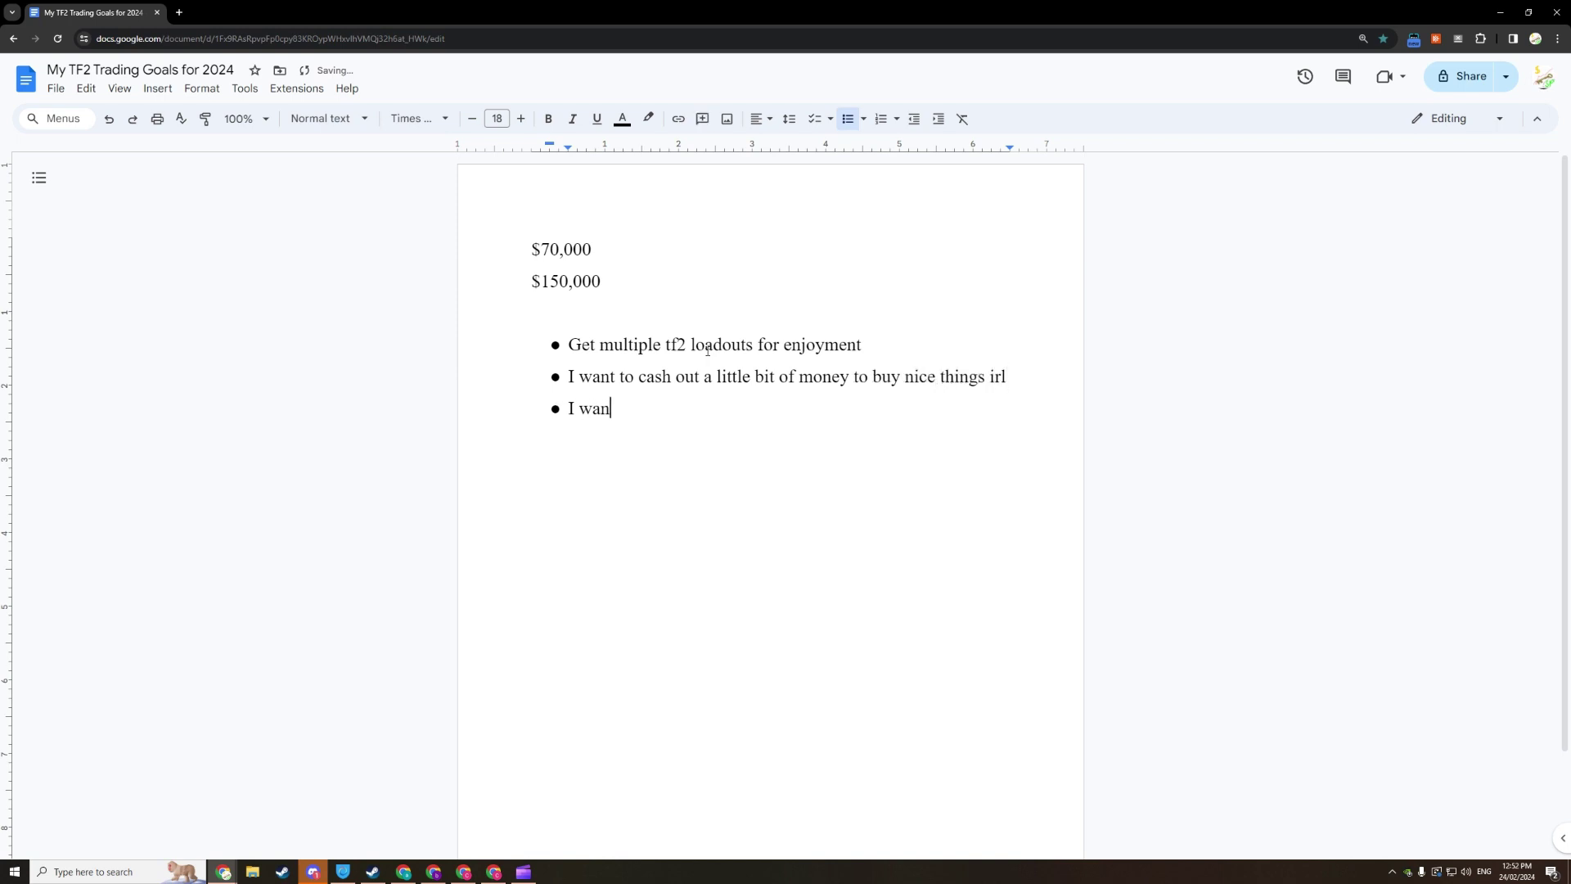
pyautogui.write('go on vacatiobn')
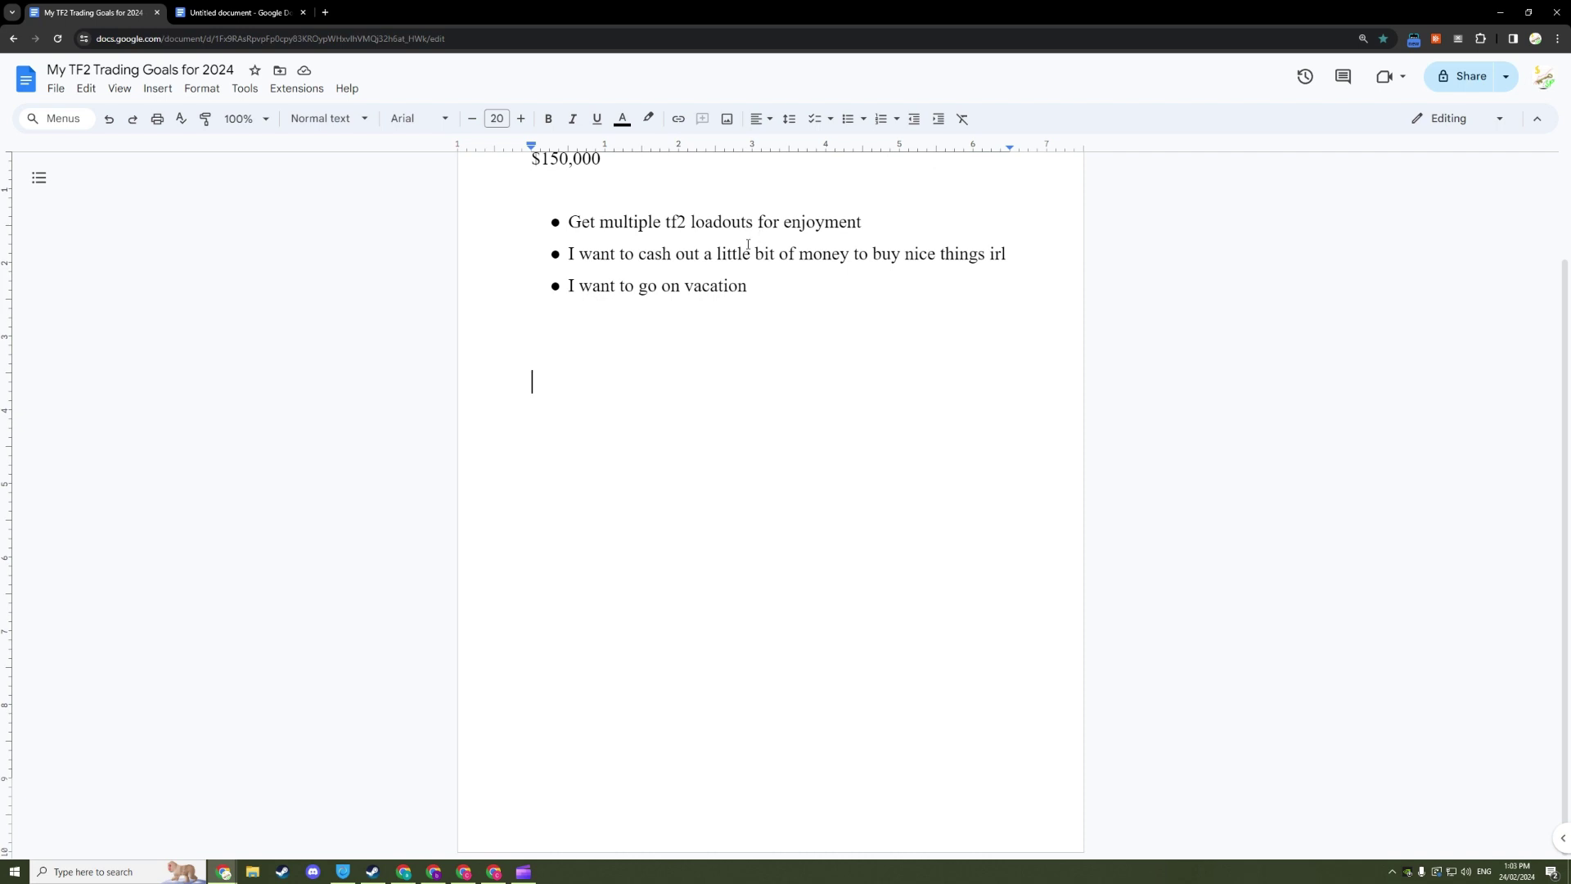
# Step: Paste the monthly milestone list onto the empty line below the bullets
pyautogui.click(693, 352)
pyautogui.write('$68,000 1st of March $74,000 1st of April $81,000 1st of May $88,500 1st of June $97,000 1st of July $105,000 1st of August $113,000 1st of September $121,500 1st of October $131,000 1st of November $140,000 1st December $150,000 1st of January')
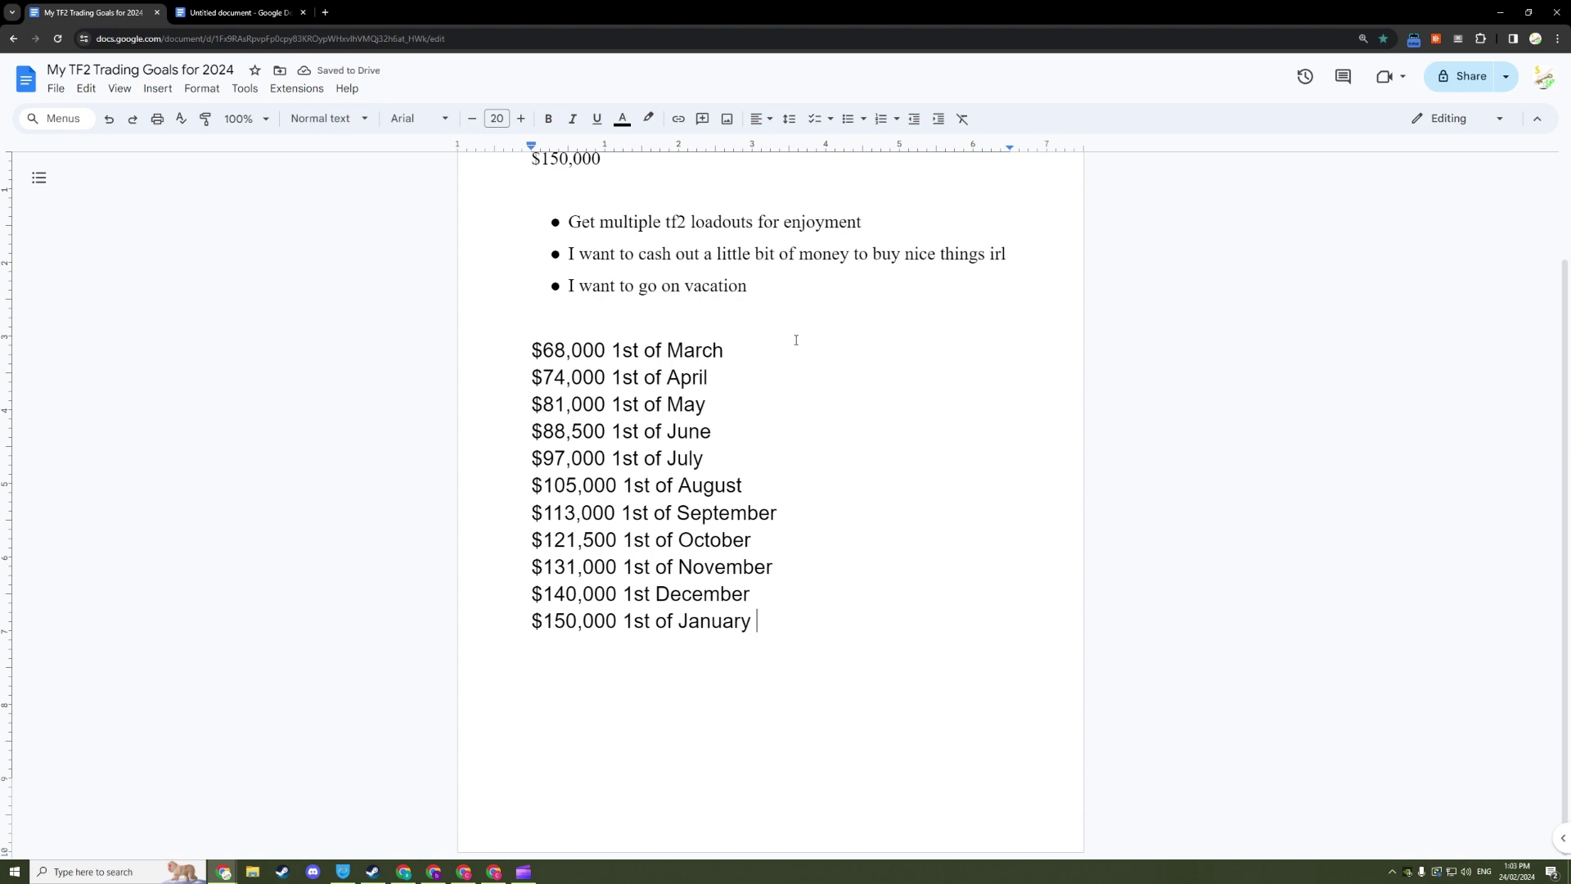
pyautogui.moveTo(523, 343); pyautogui.dragTo(724, 350)
pyautogui.click(724, 349)
# Step: Change the first goal from $70,000 to $68,000
pyautogui.scroll(2, 539, 246)
pyautogui.moveTo(541, 248); pyautogui.dragTo(562, 248)
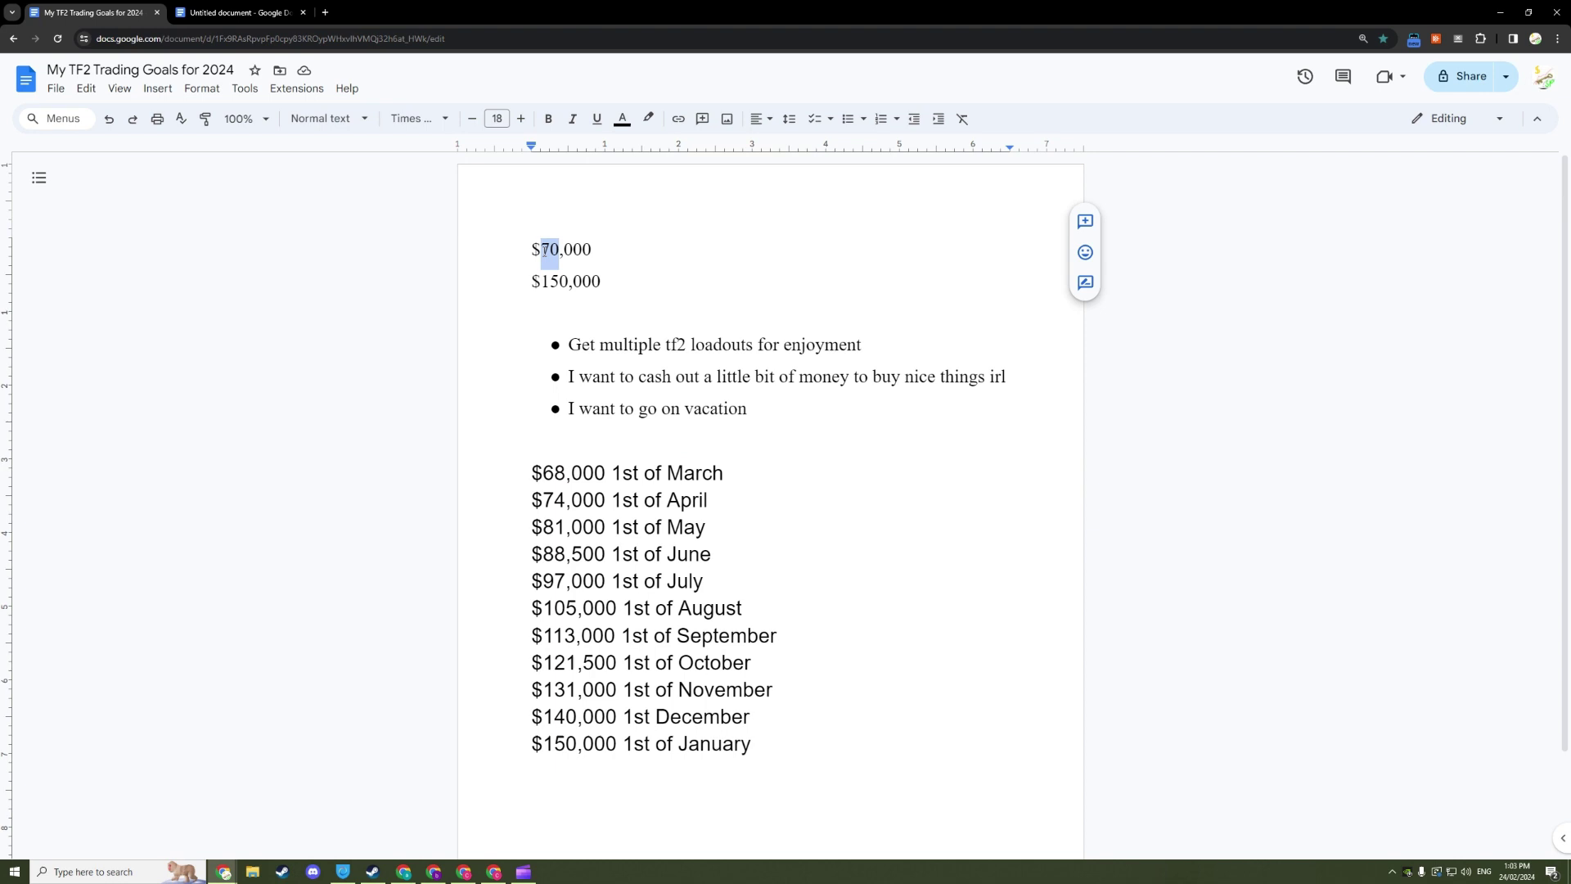
pyautogui.write('68')
pyautogui.click(634, 473)
# Step: Highlight the pasted milestones in groups from March through January to review them
pyautogui.scroll(-2, 634, 473)
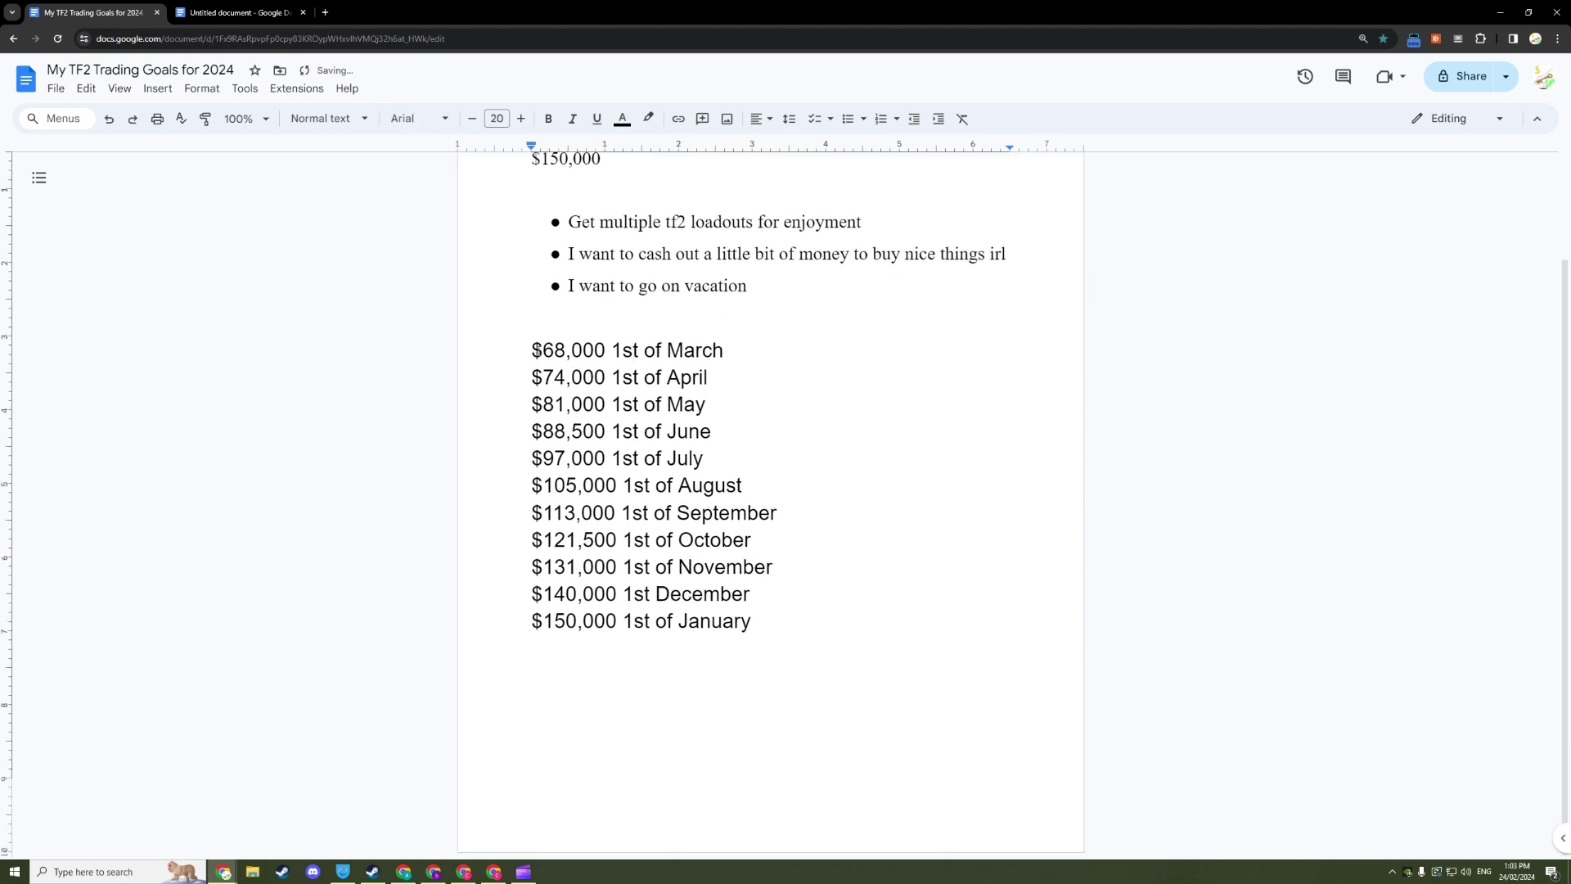
pyautogui.moveTo(531, 350); pyautogui.dragTo(747, 378)
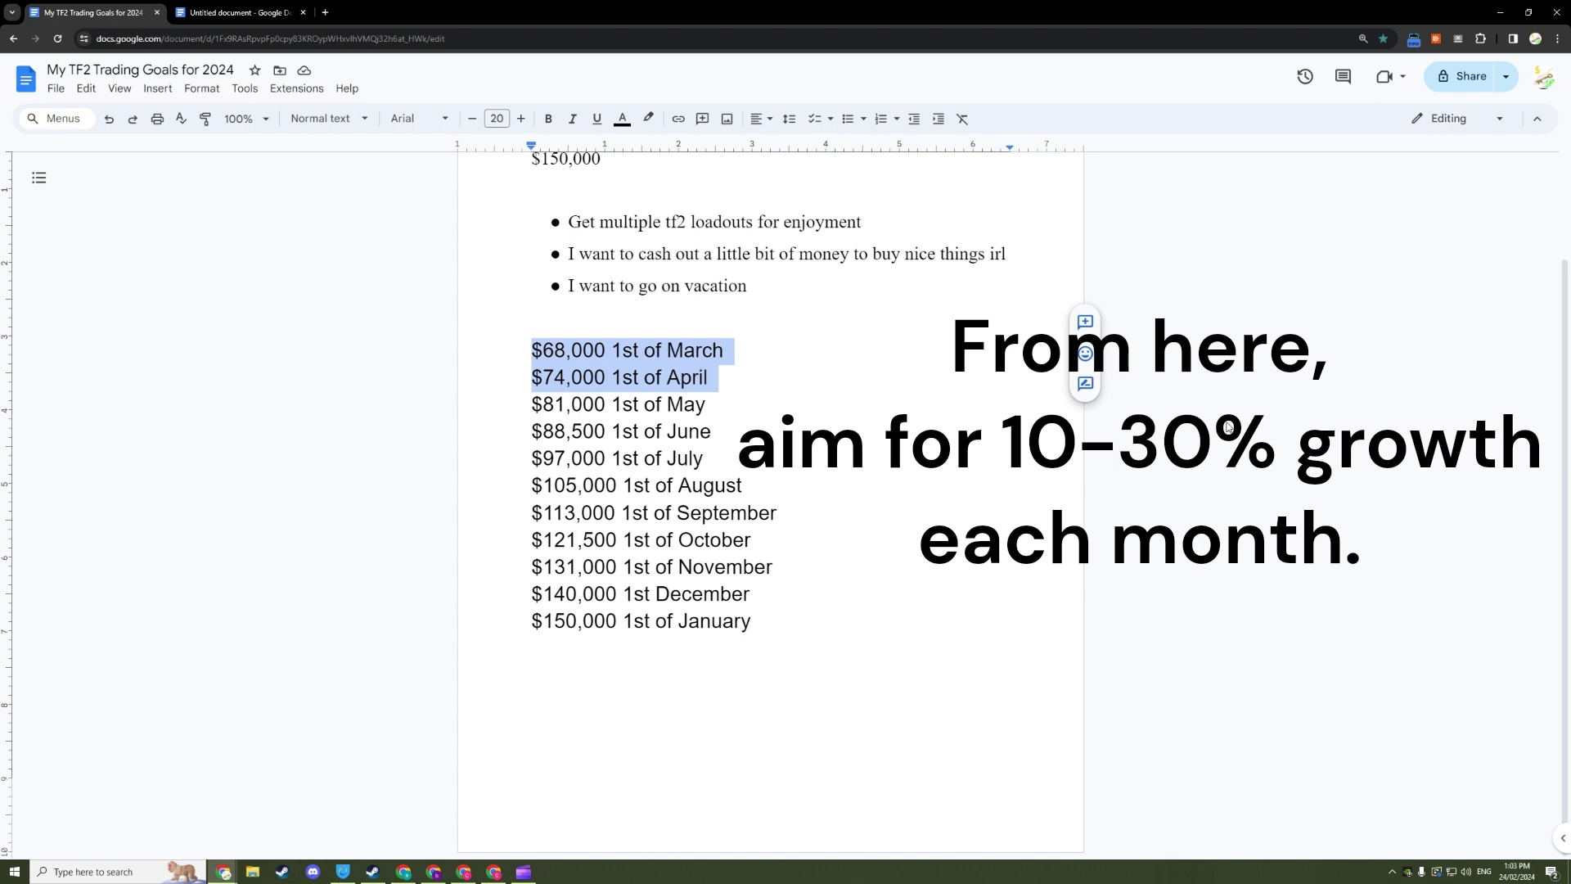
pyautogui.moveTo(534, 376); pyautogui.dragTo(718, 407)
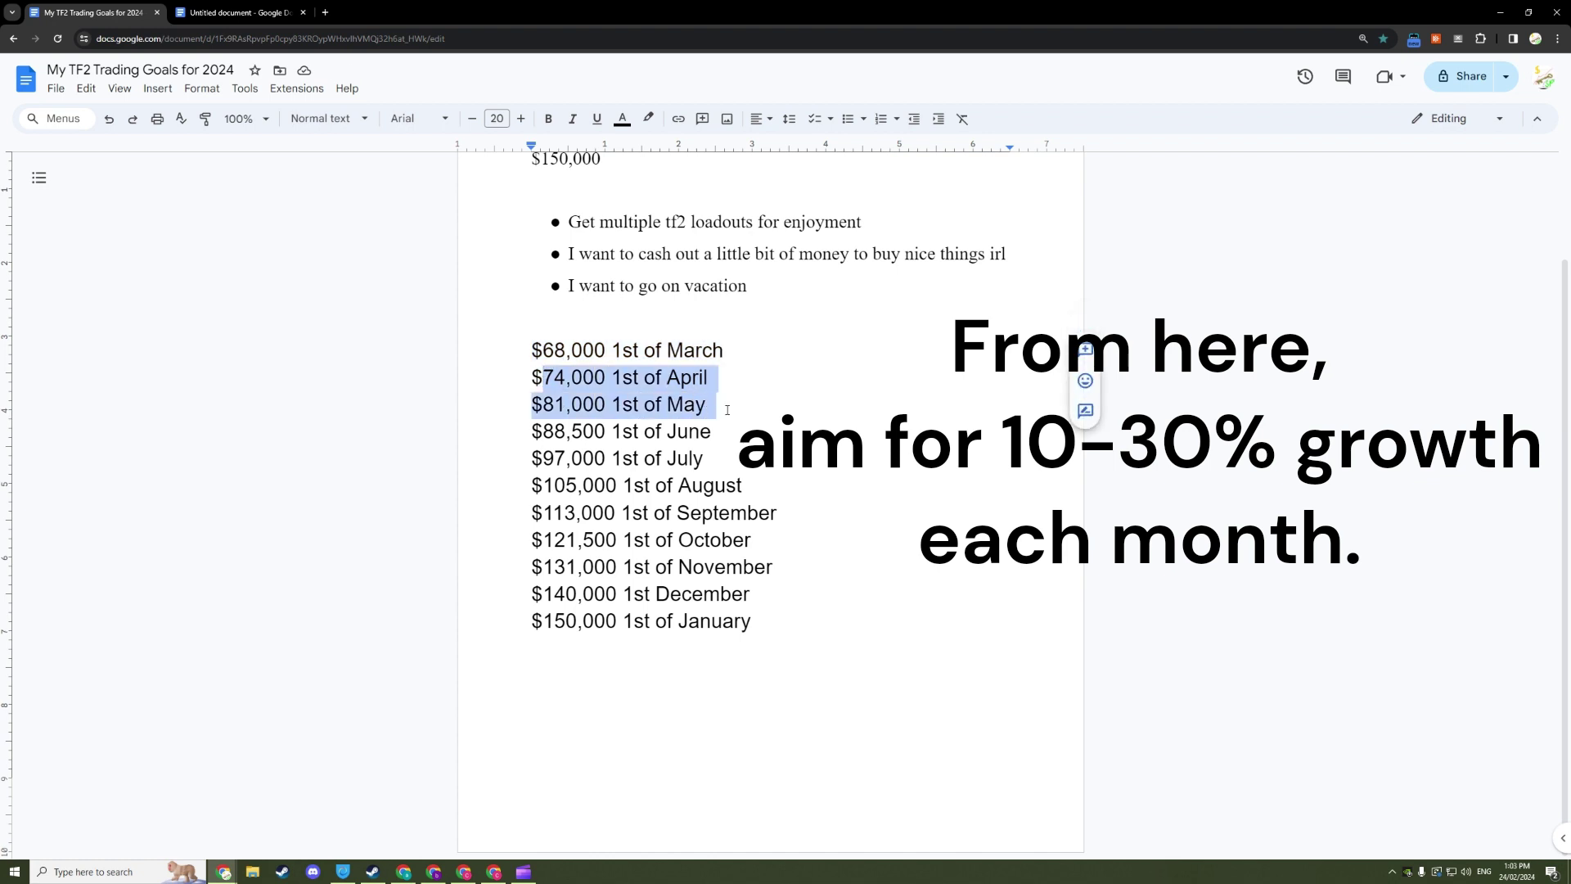
pyautogui.click(727, 409)
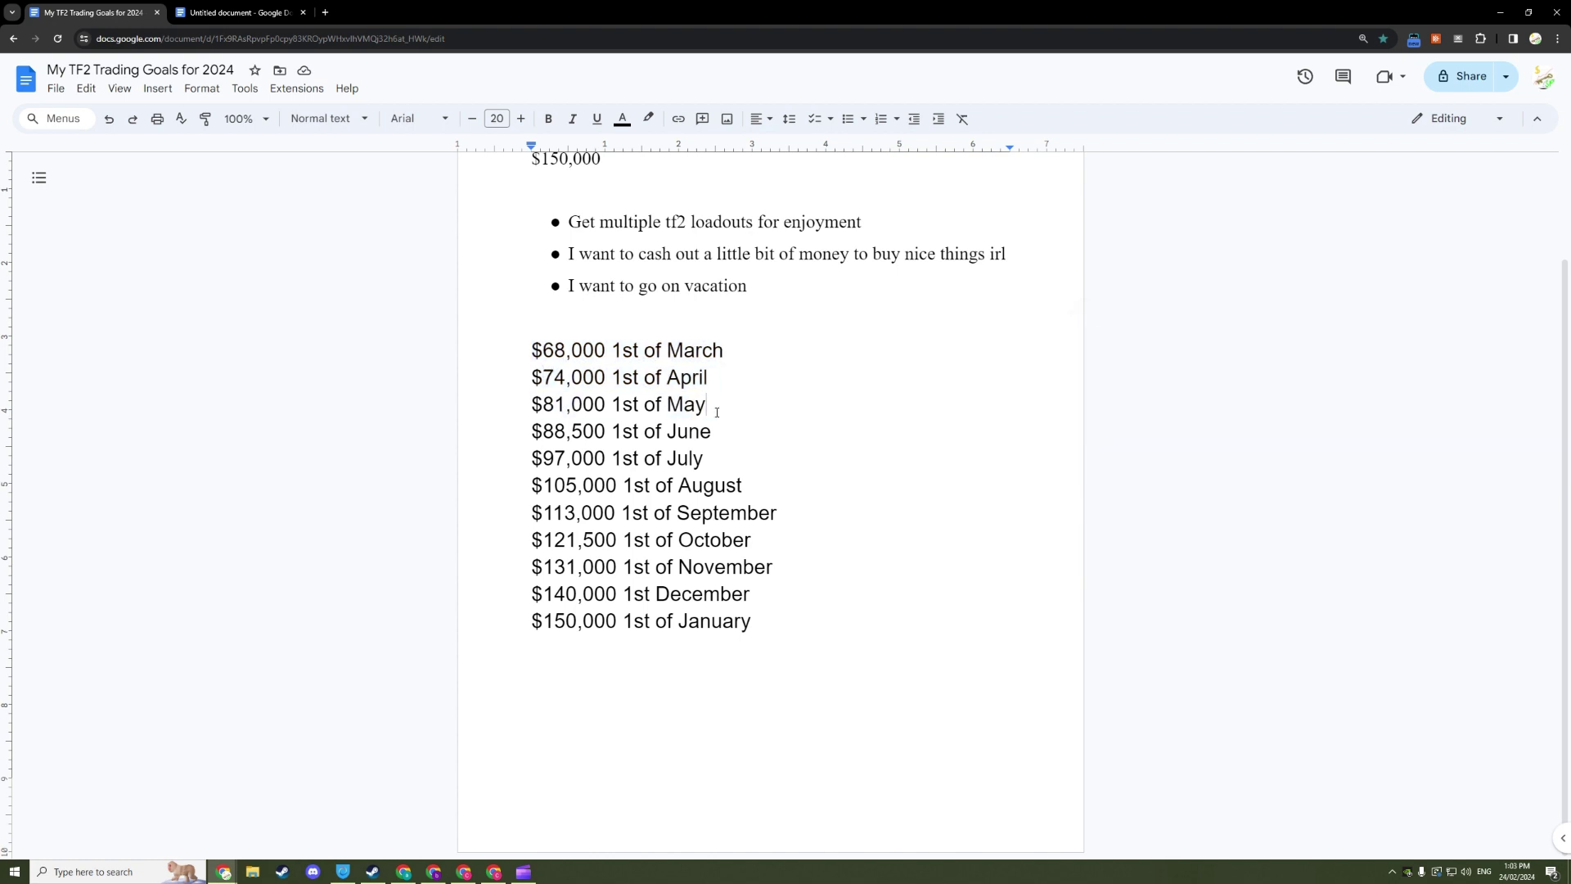
pyautogui.moveTo(544, 404); pyautogui.dragTo(724, 433)
pyautogui.click(726, 433)
pyautogui.moveTo(532, 458); pyautogui.dragTo(751, 594)
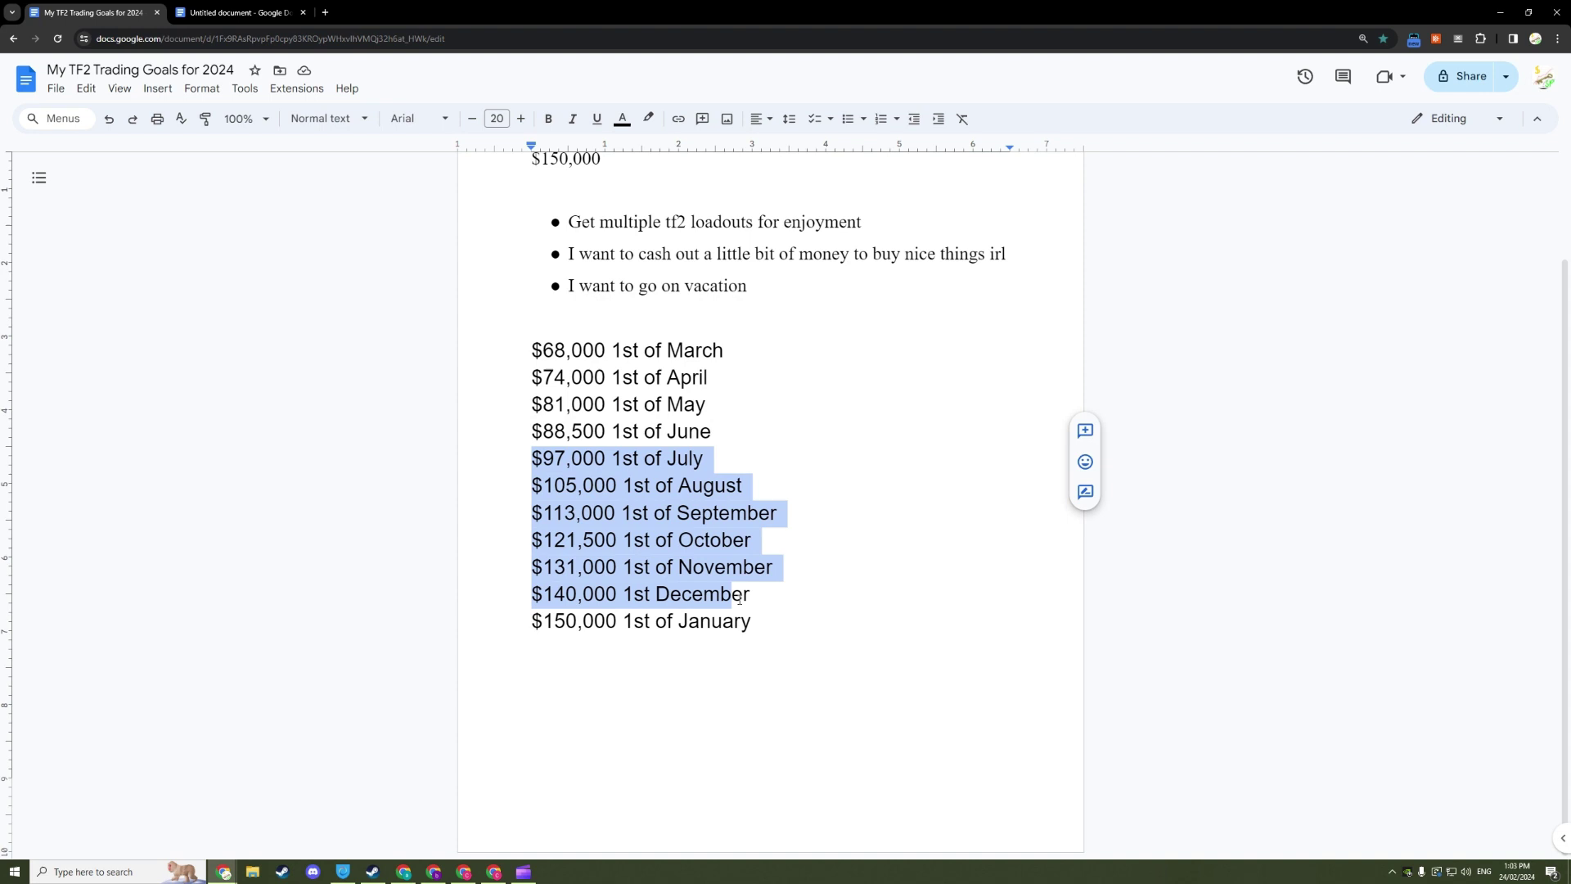
pyautogui.click(753, 621)
pyautogui.click(820, 438)
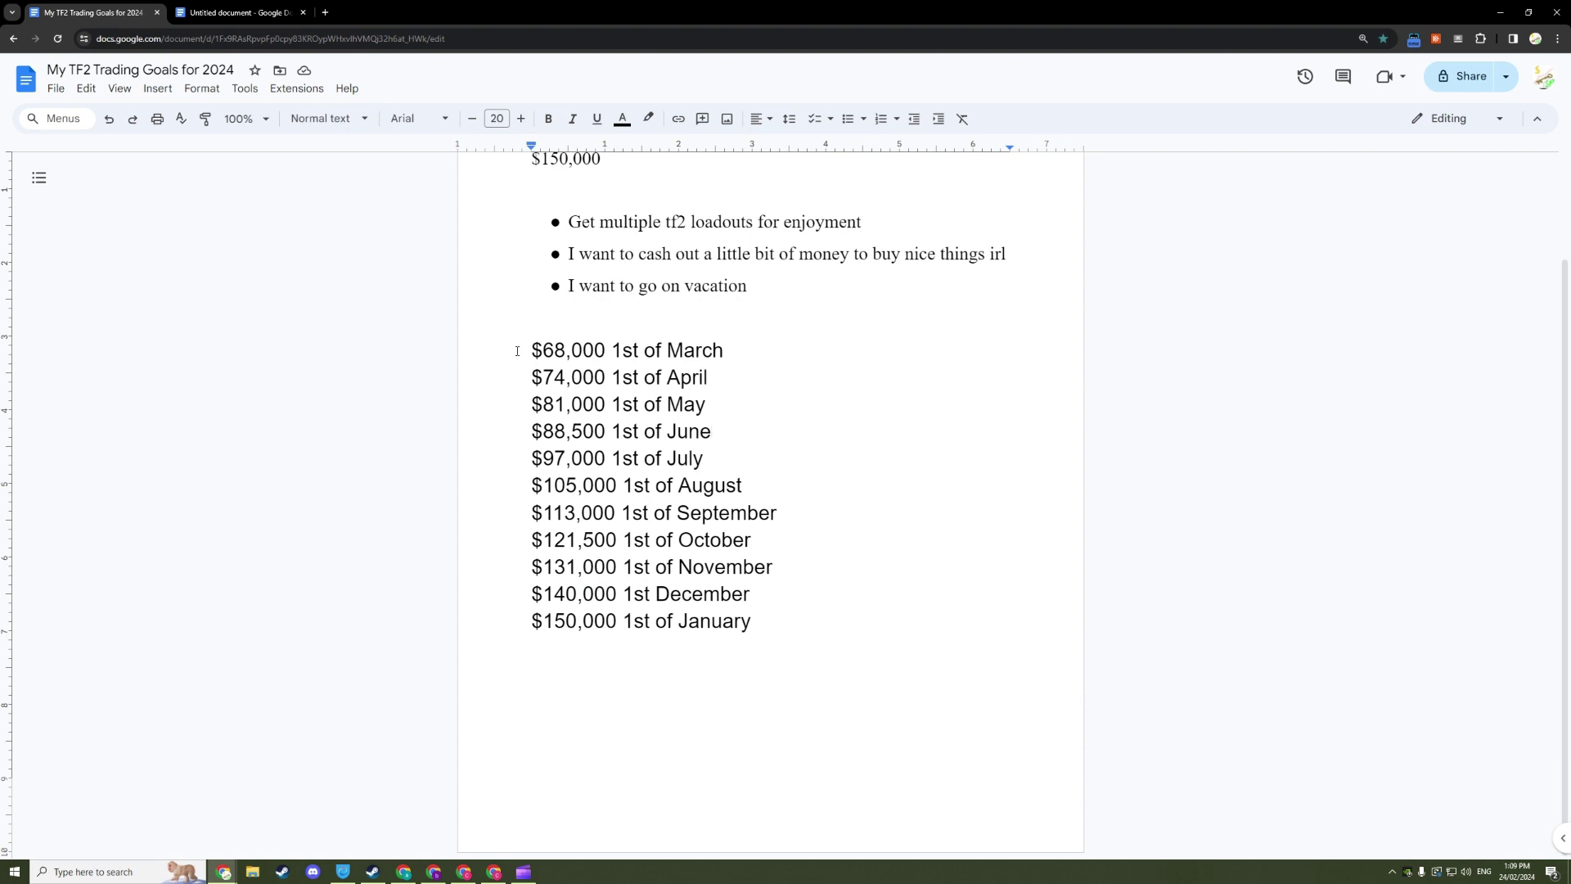
# Step: Select the March-to-January milestone lines and apply the Checklist format to them
pyautogui.moveTo(525, 350); pyautogui.dragTo(757, 601)
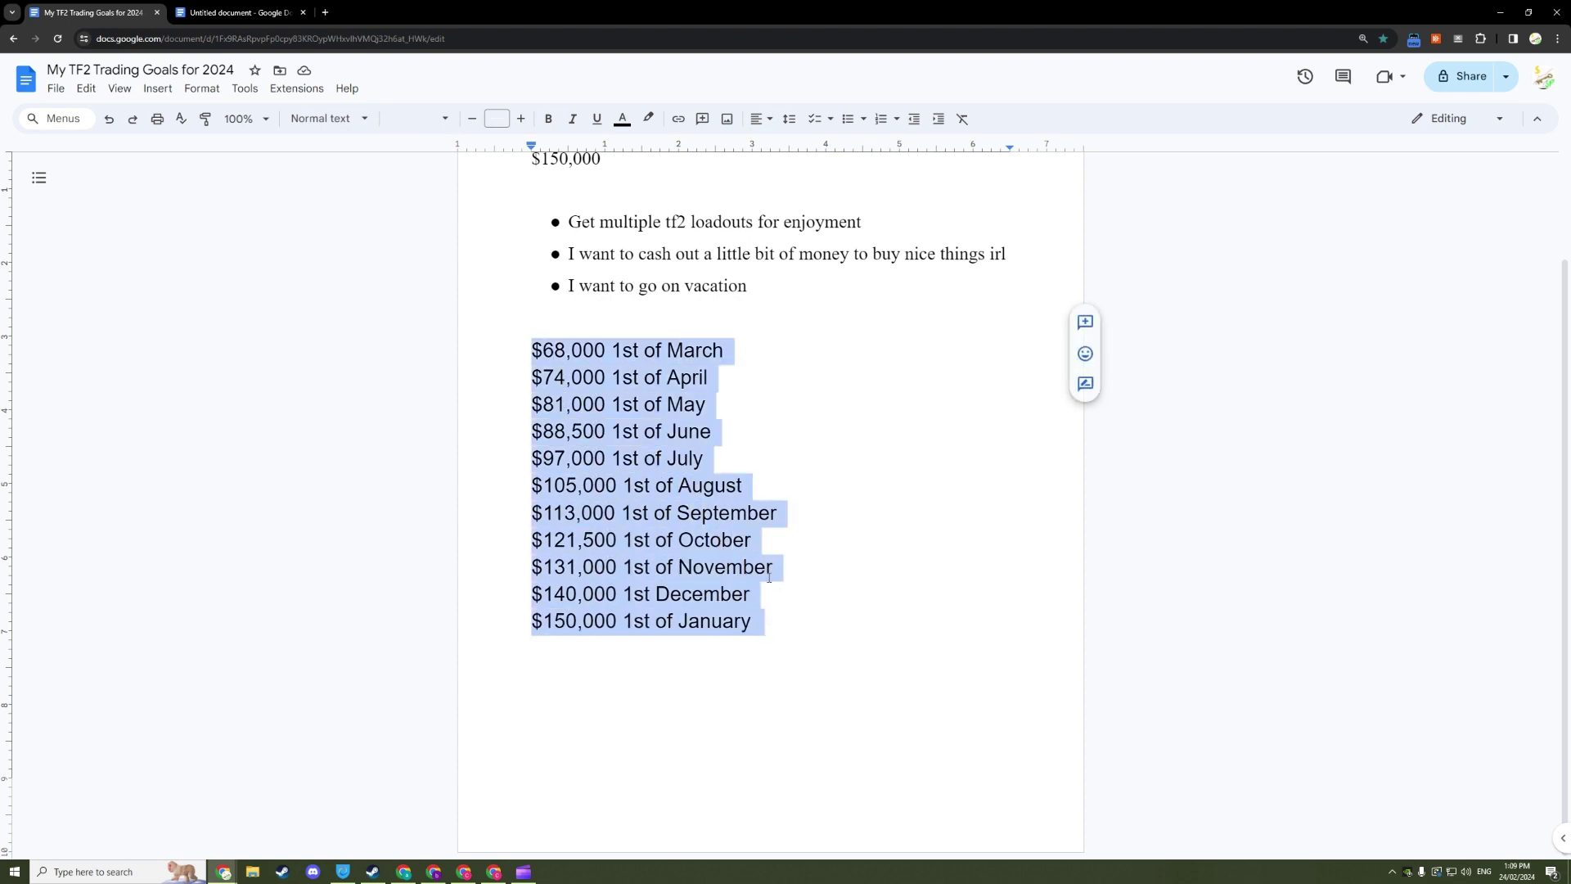
pyautogui.click(814, 119)
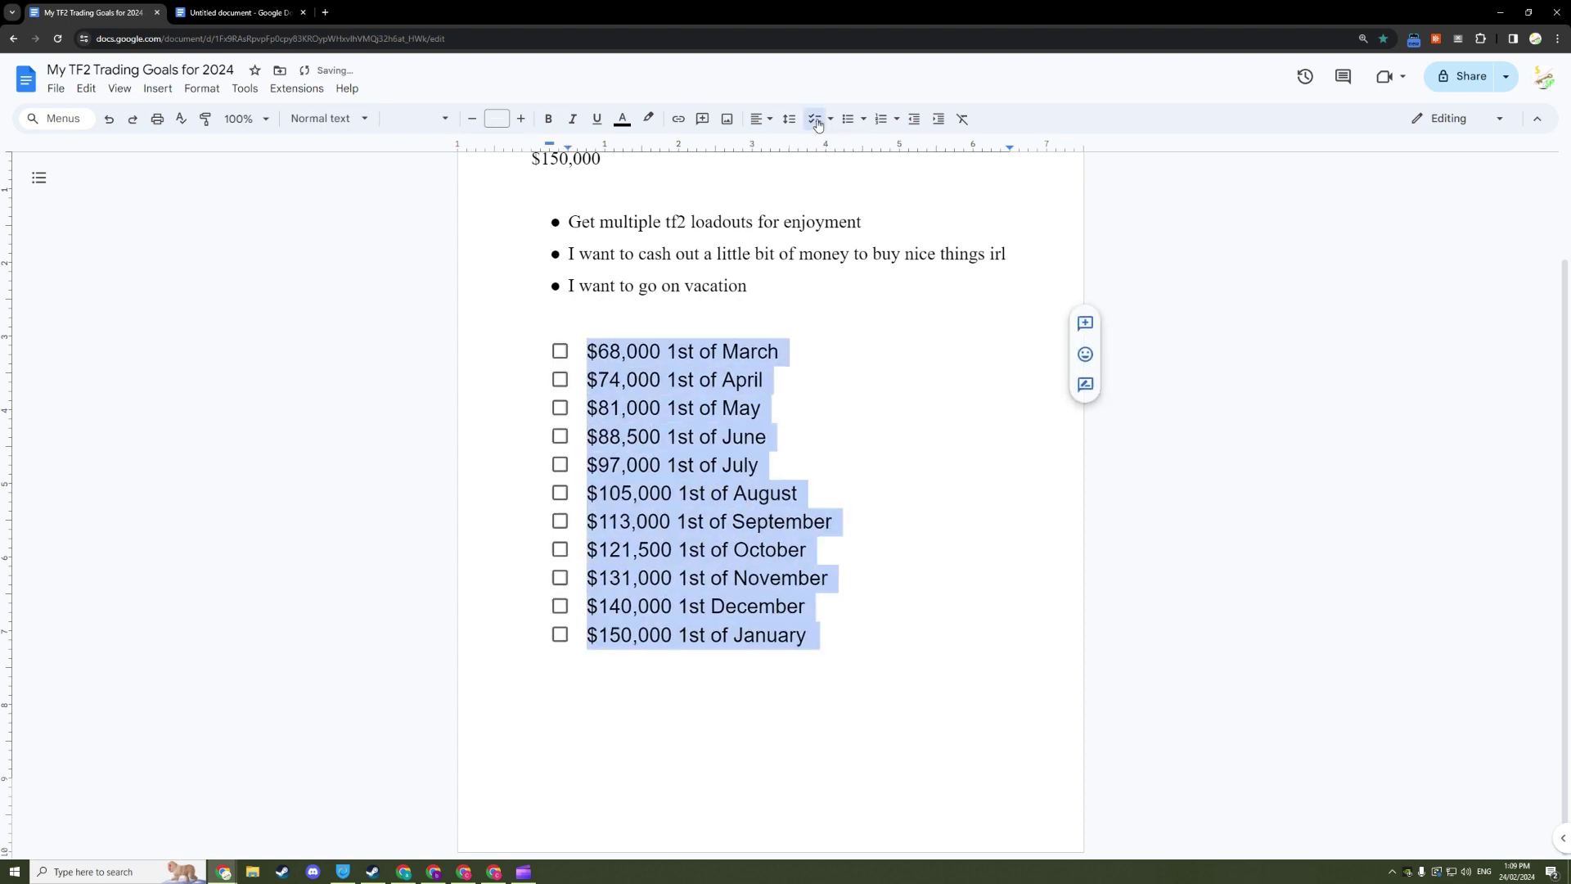
pyautogui.click(791, 550)
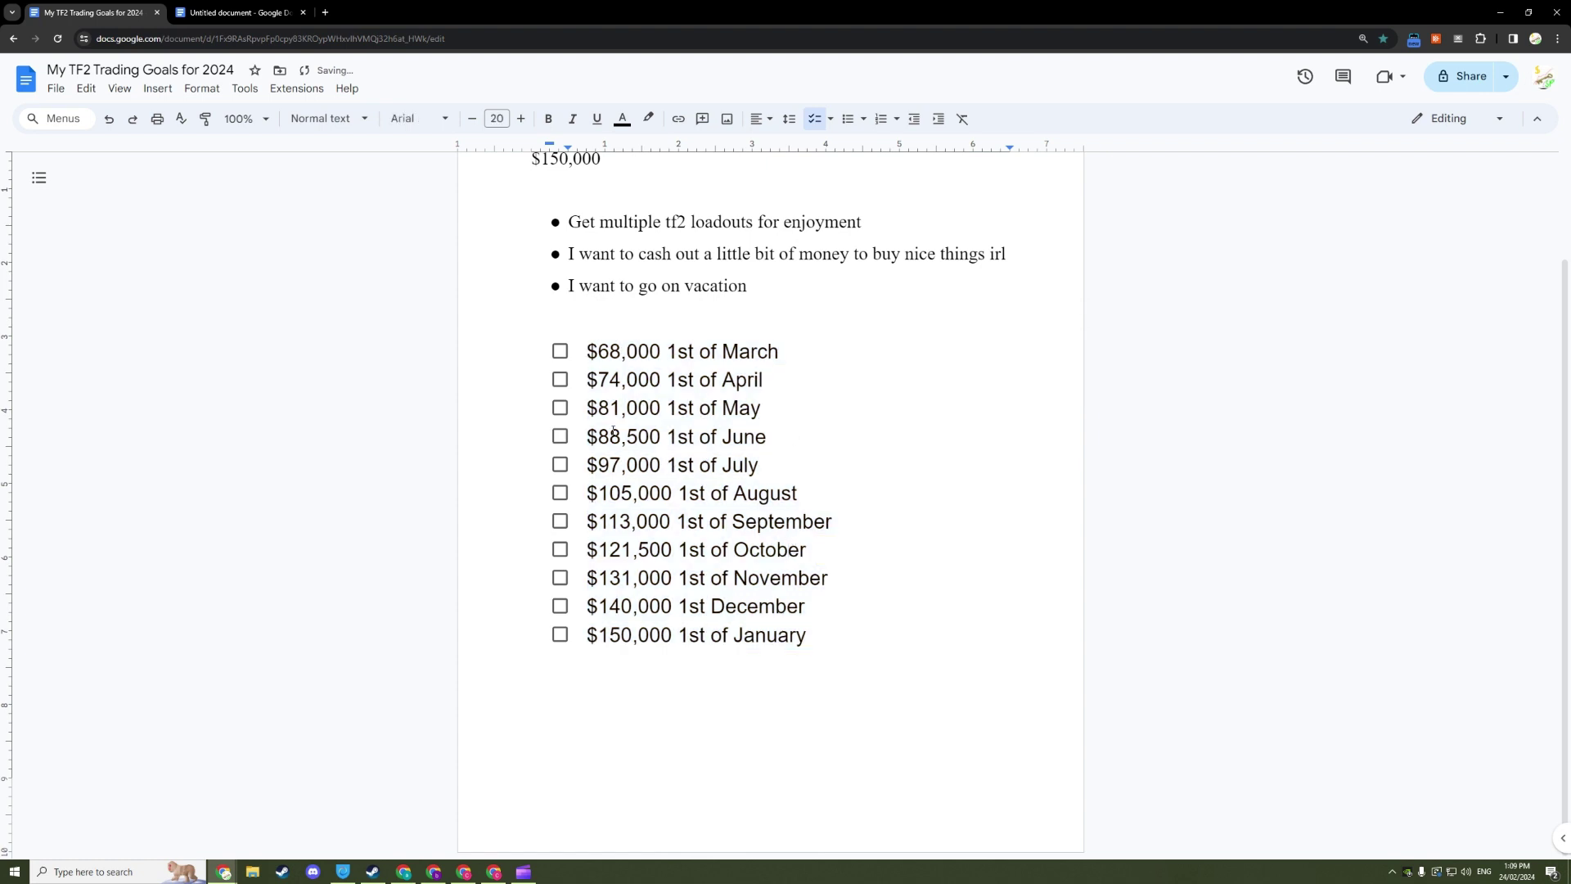
pyautogui.moveTo(588, 351); pyautogui.dragTo(808, 636)
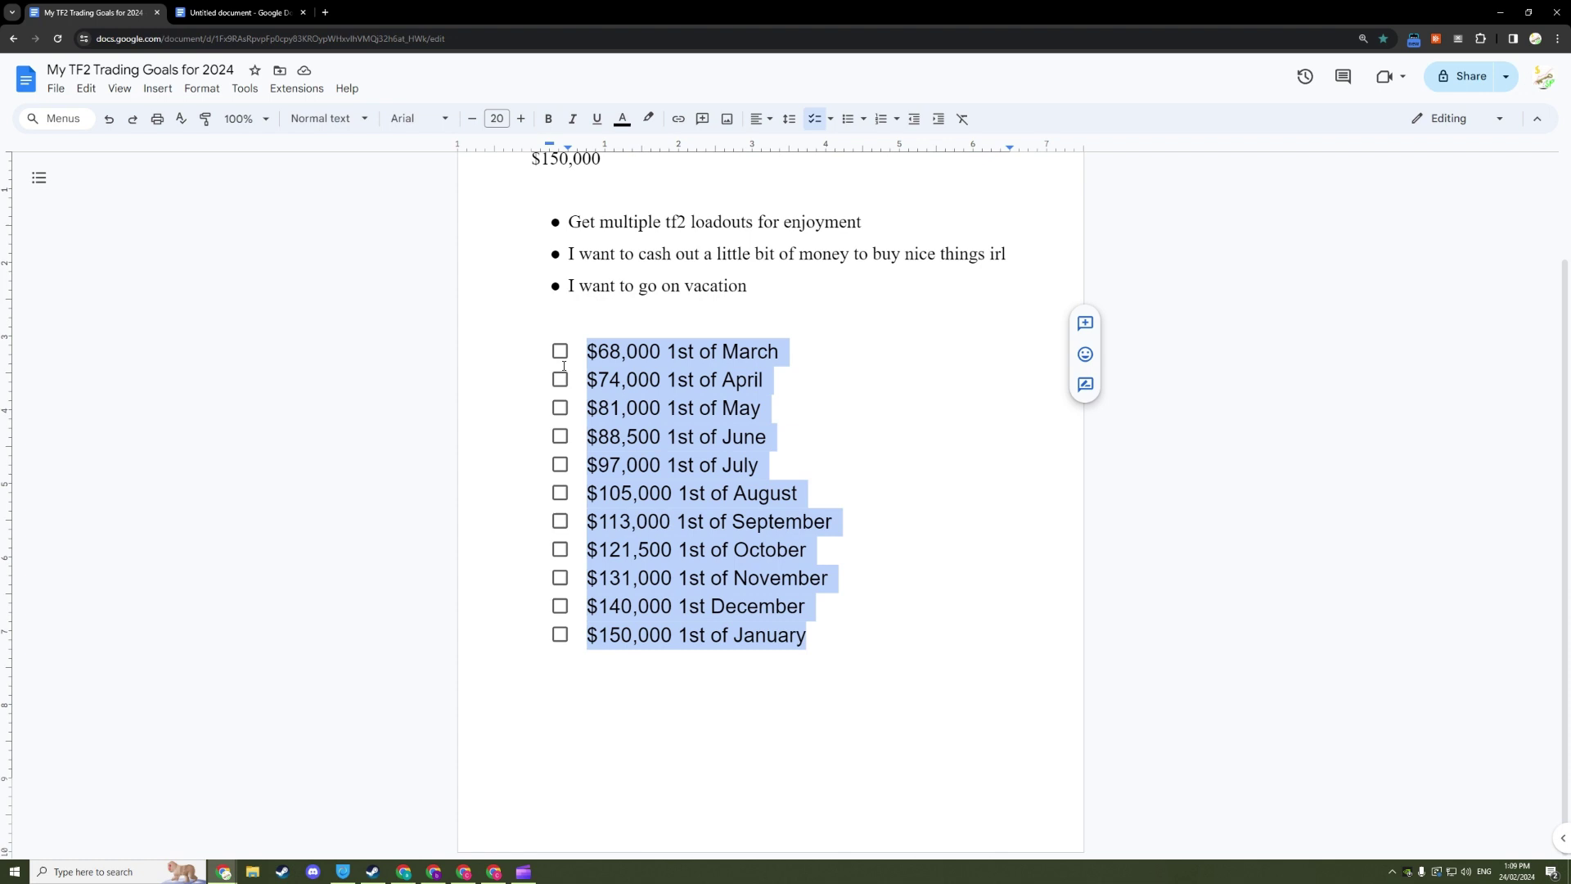
# Step: Check the March, April and May milestone boxes, then highlight the May line
pyautogui.click(812, 567)
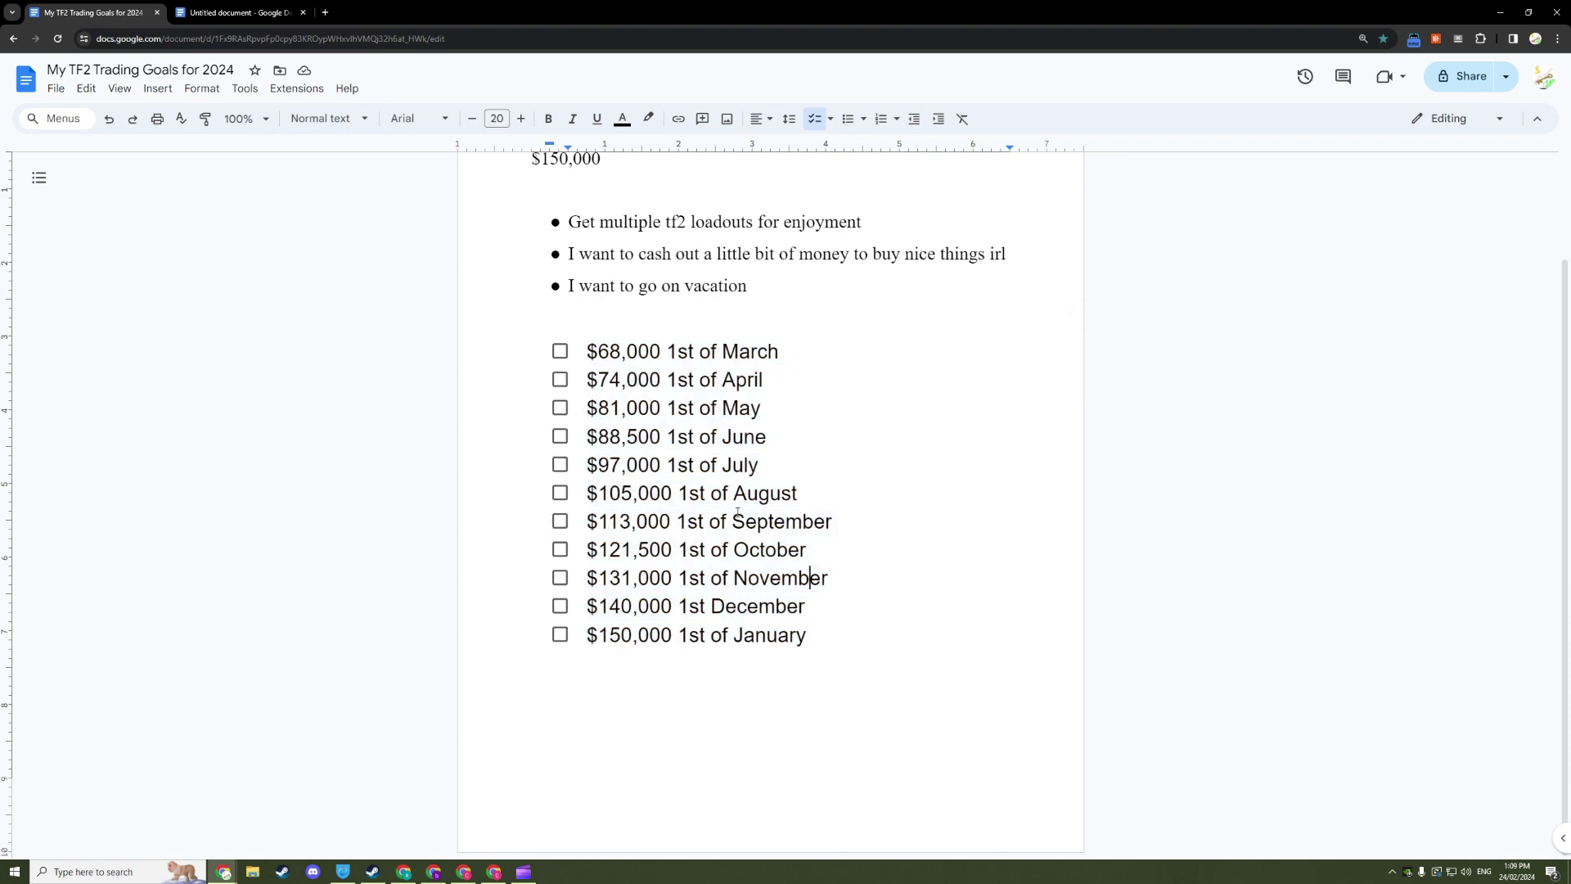
pyautogui.click(560, 351)
pyautogui.click(560, 379)
pyautogui.click(560, 408)
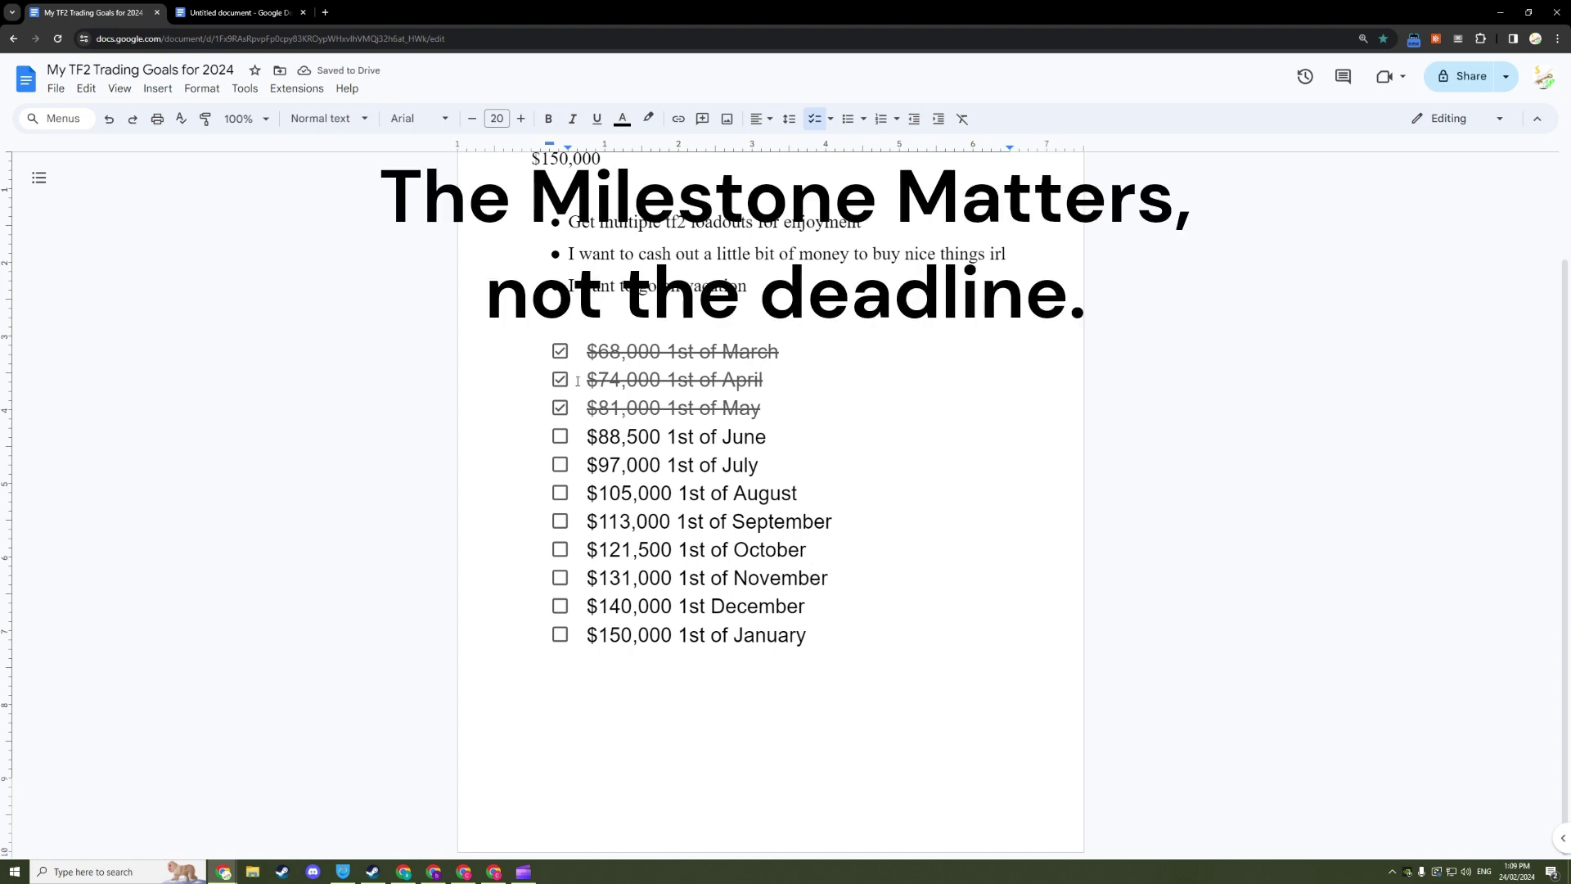
pyautogui.moveTo(587, 407); pyautogui.dragTo(750, 409)
pyautogui.click(759, 409)
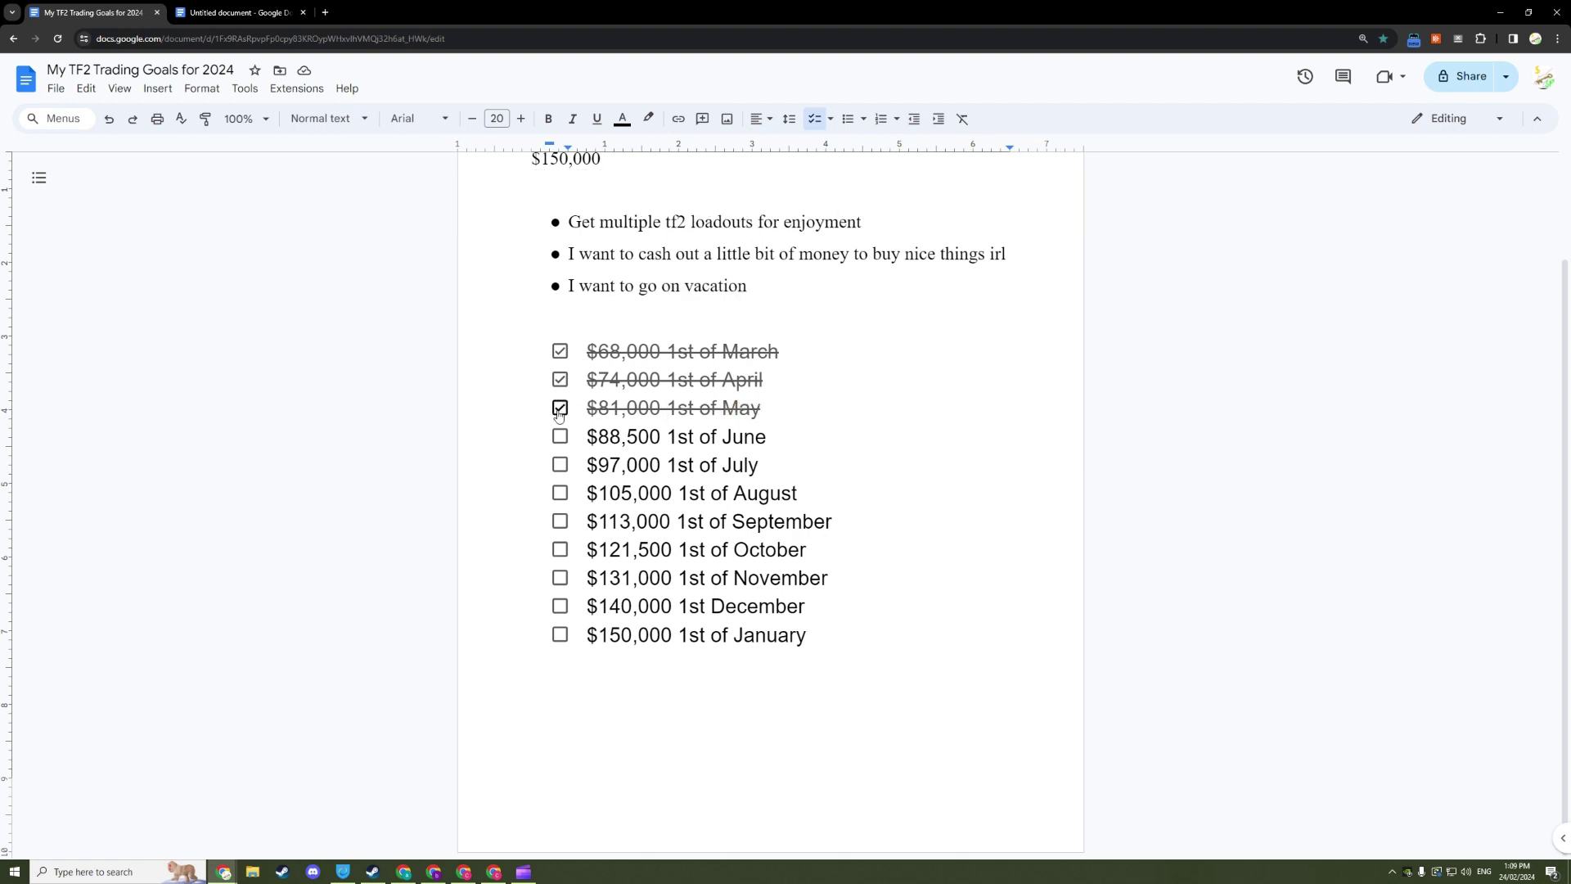
# Step: Highlight the June amount and then the whole milestone list from $68,000 down
pyautogui.moveTo(587, 436); pyautogui.dragTo(694, 436)
pyautogui.click(700, 436)
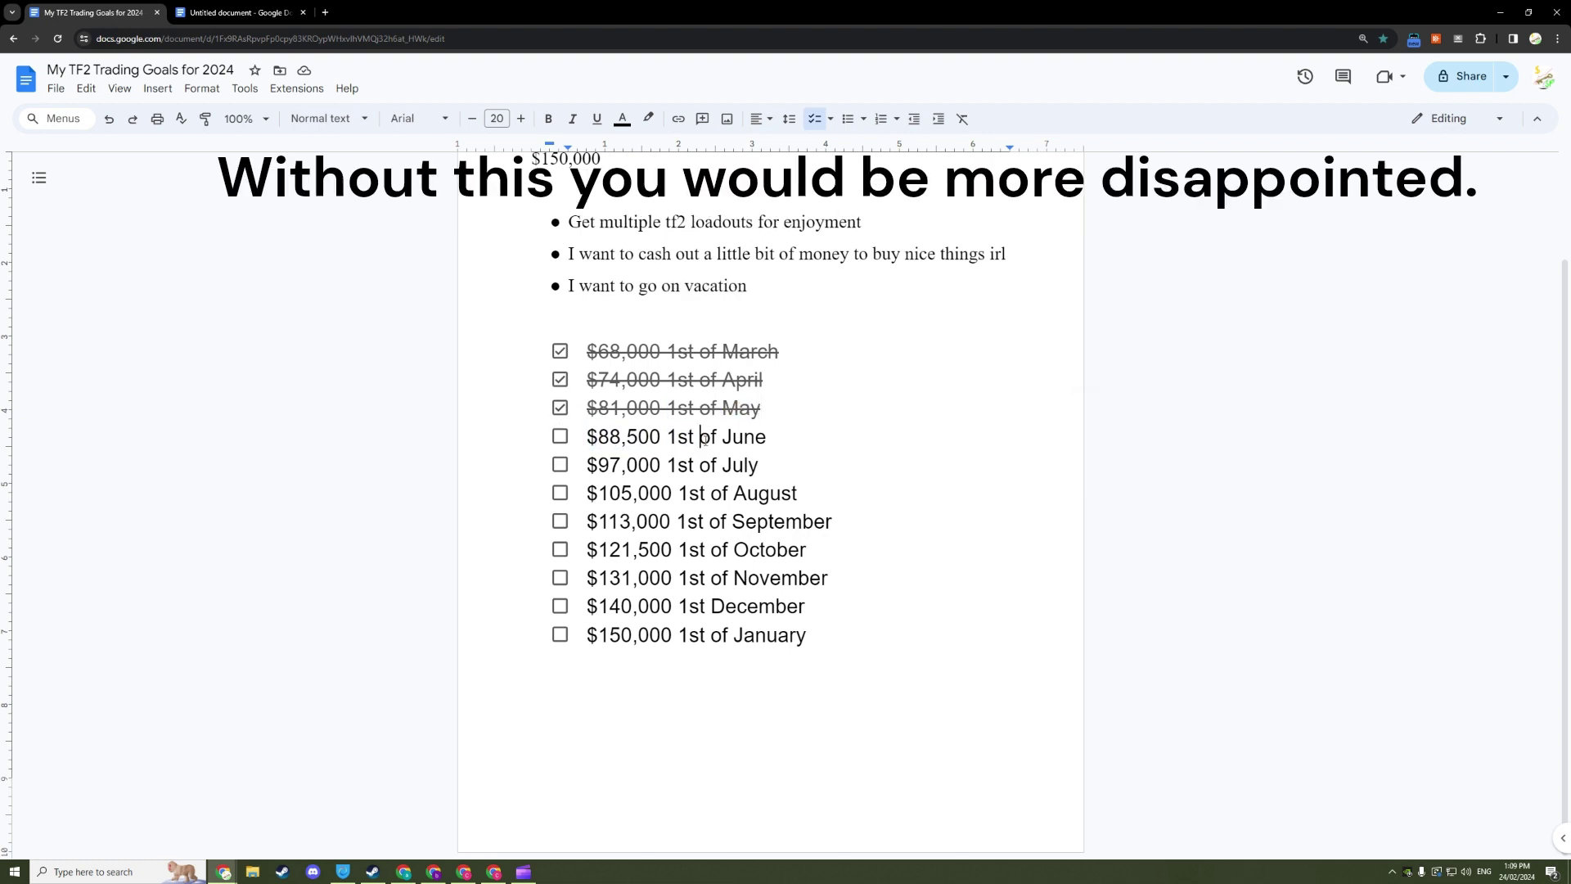
pyautogui.moveTo(596, 351)
pyautogui.mouseDown()
pyautogui.moveTo(798, 493)
pyautogui.moveTo(810, 610)
pyautogui.moveTo(628, 464)
pyautogui.moveTo(590, 351)
pyautogui.mouseUp()
pyautogui.click(589, 351)
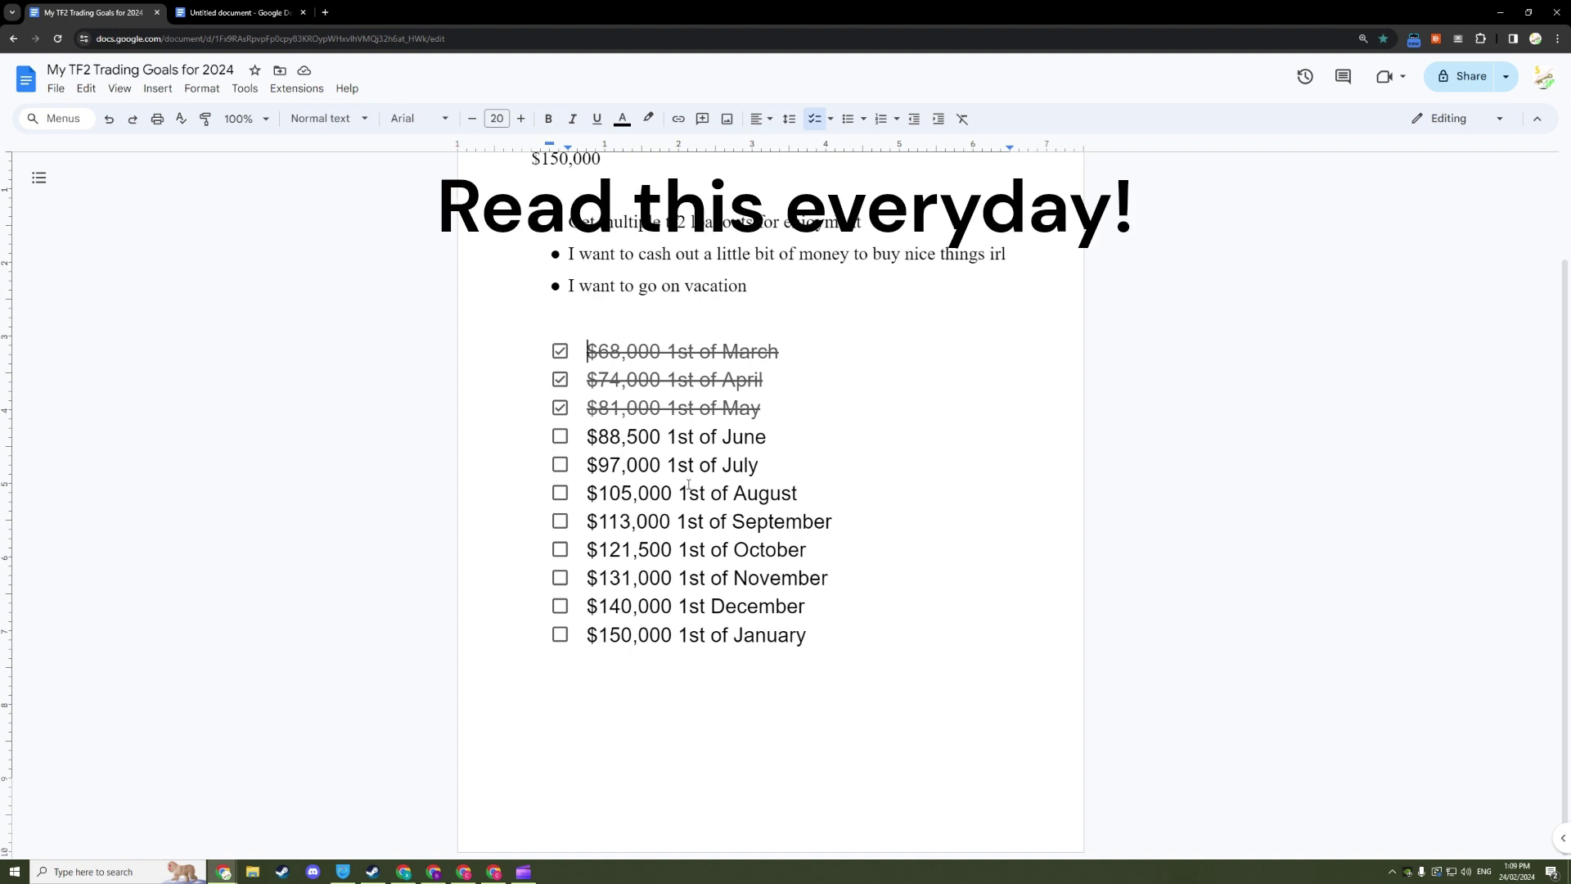
pyautogui.scroll(2, 688, 485)
pyautogui.moveTo(496, 247); pyautogui.dragTo(933, 744)
pyautogui.click(933, 744)
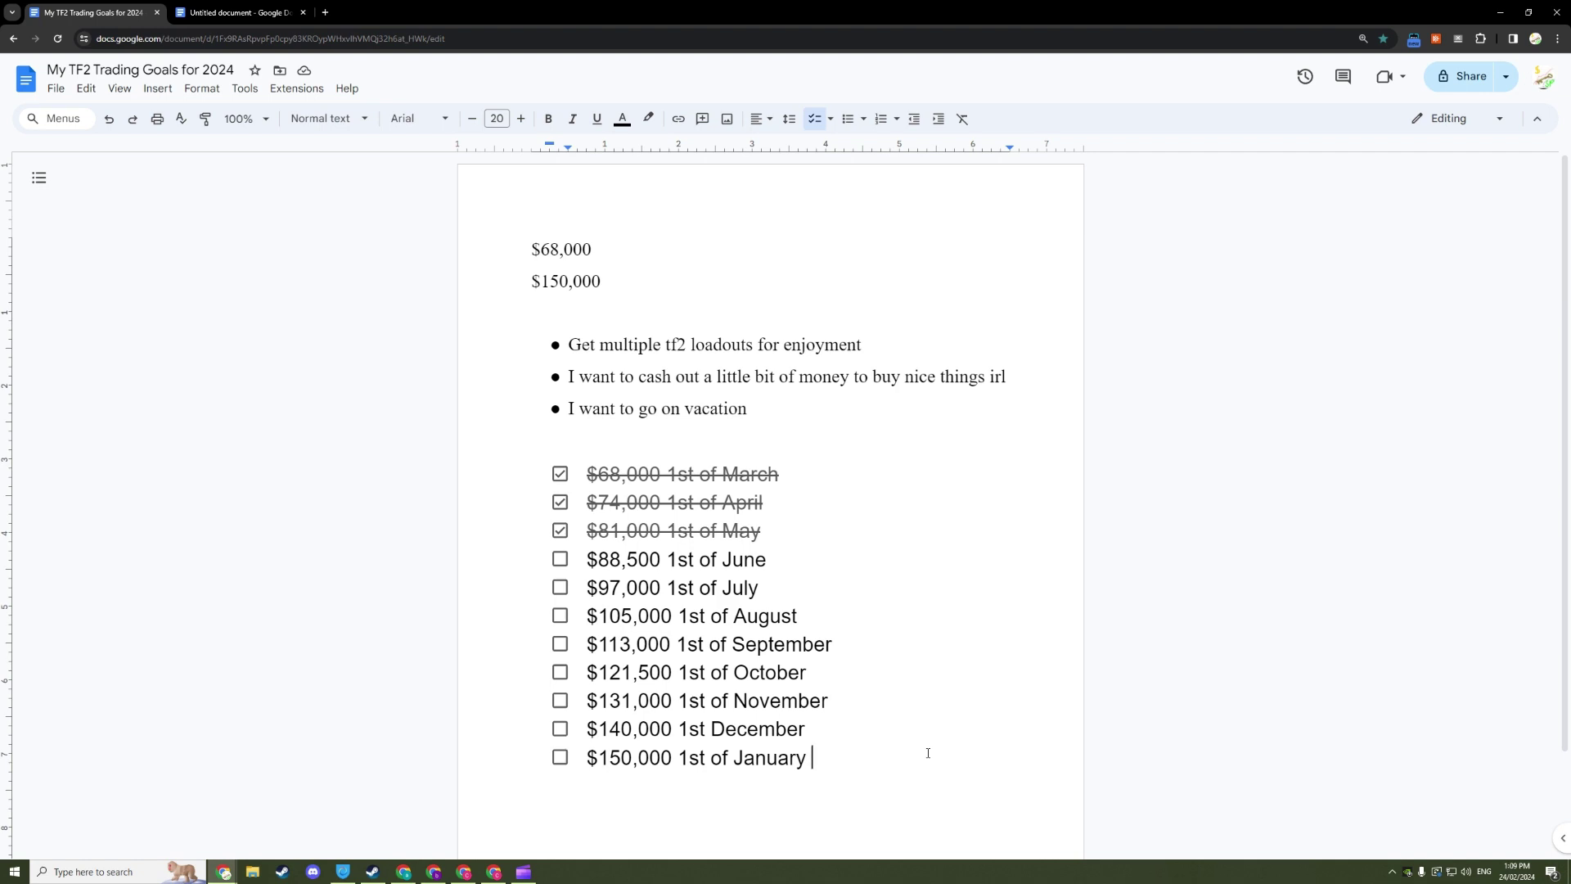
# Step: Tick the eight milestone checkboxes from January back up to June so each is struck through
pyautogui.click(559, 756)
pyautogui.click(560, 728)
pyautogui.click(559, 700)
pyautogui.click(559, 672)
pyautogui.click(559, 644)
pyautogui.click(559, 615)
pyautogui.click(560, 587)
pyautogui.click(560, 559)
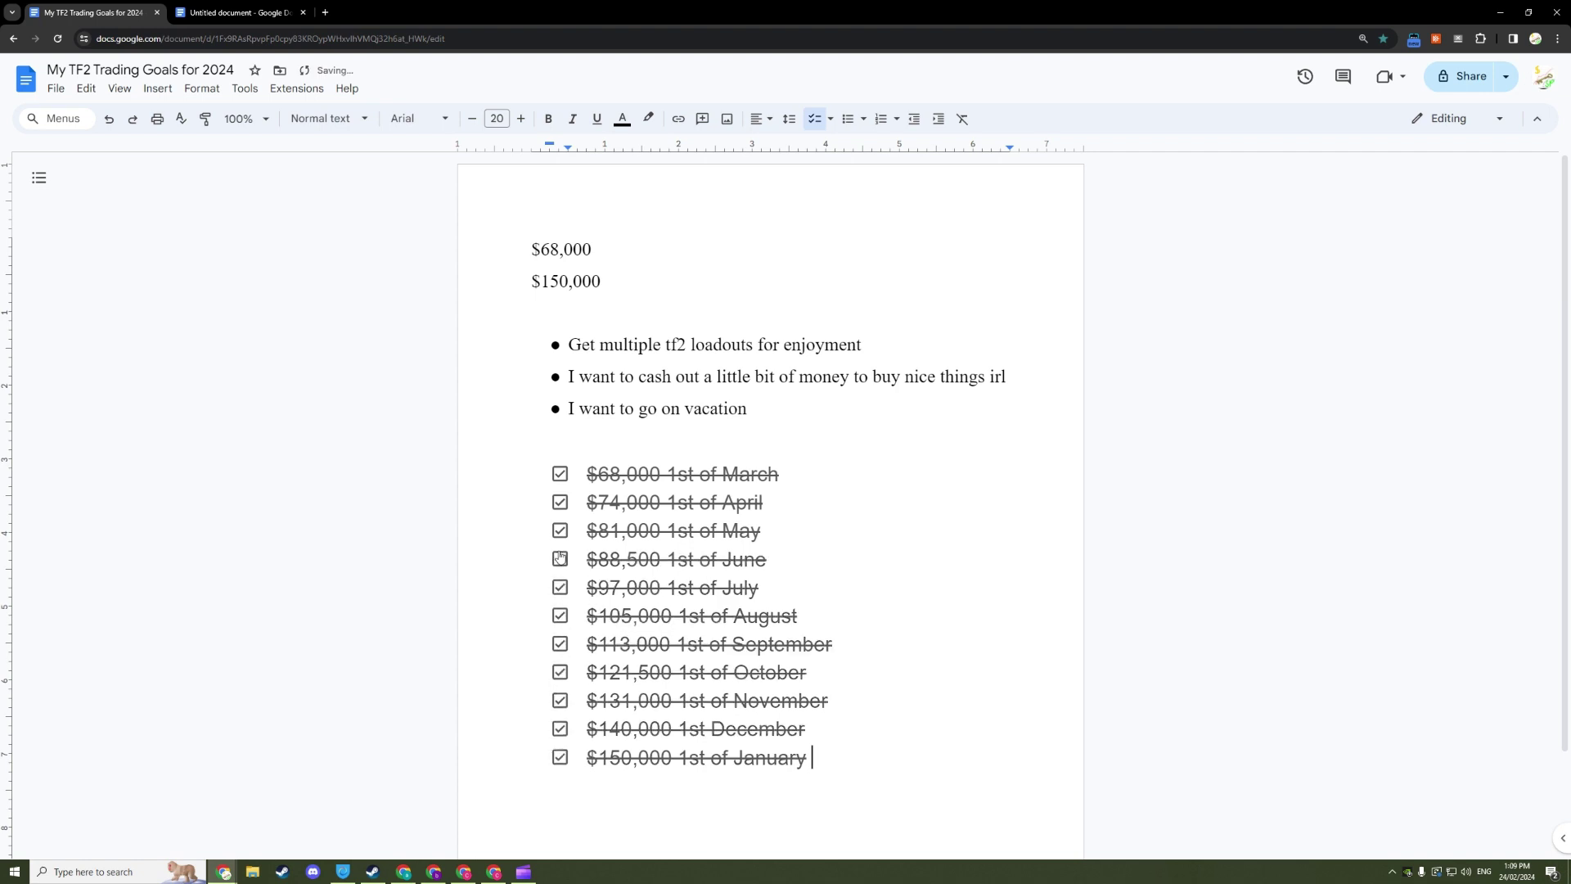
pyautogui.click(812, 757)
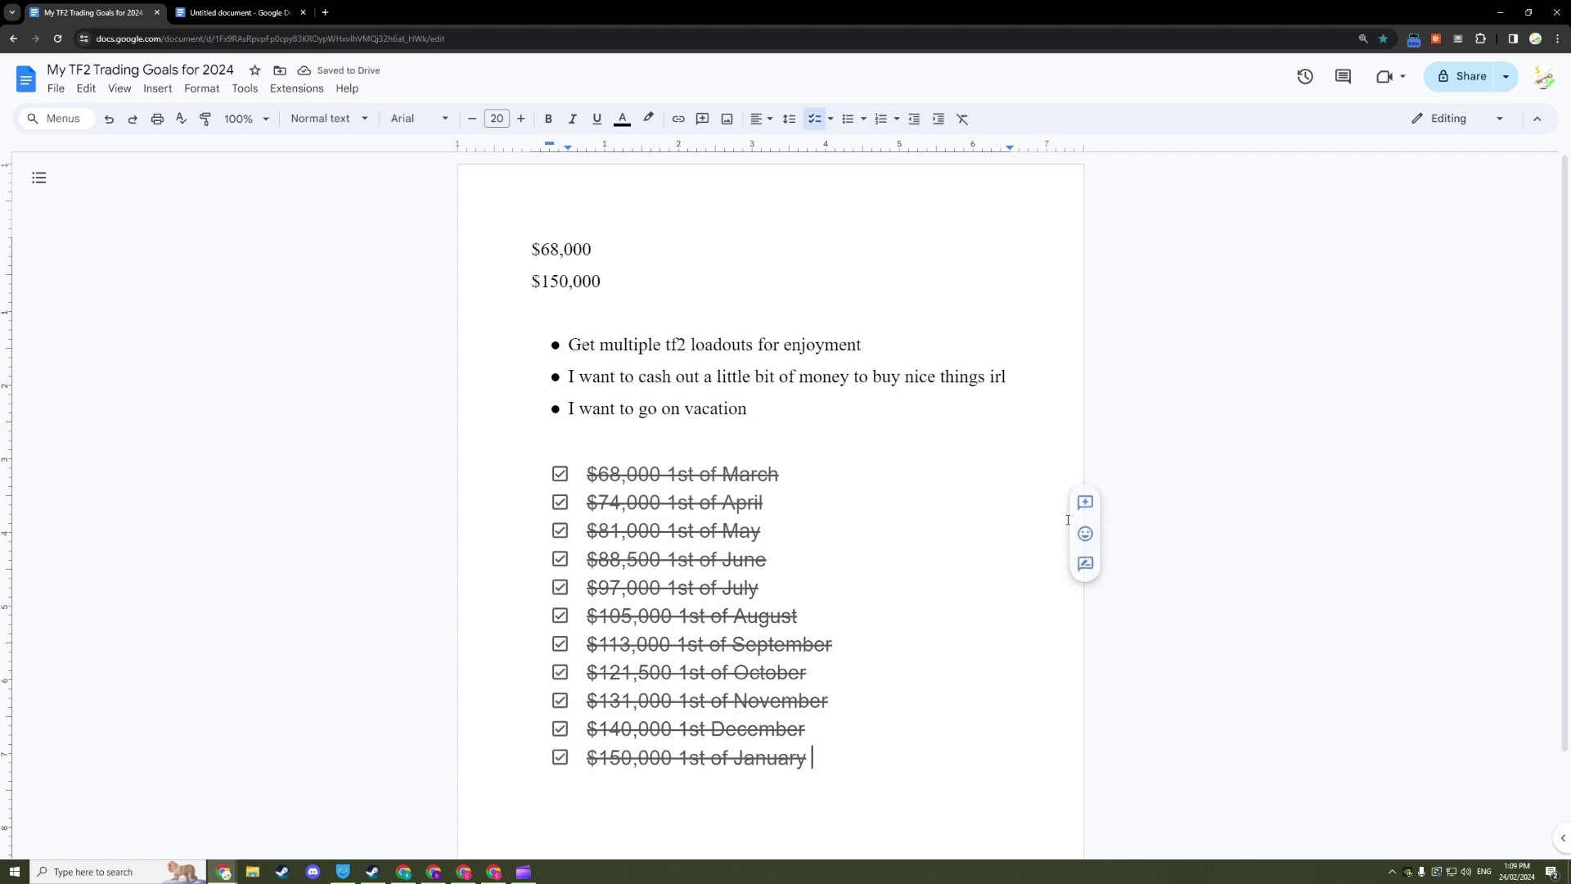
pyautogui.scroll(-2, 1052, 523)
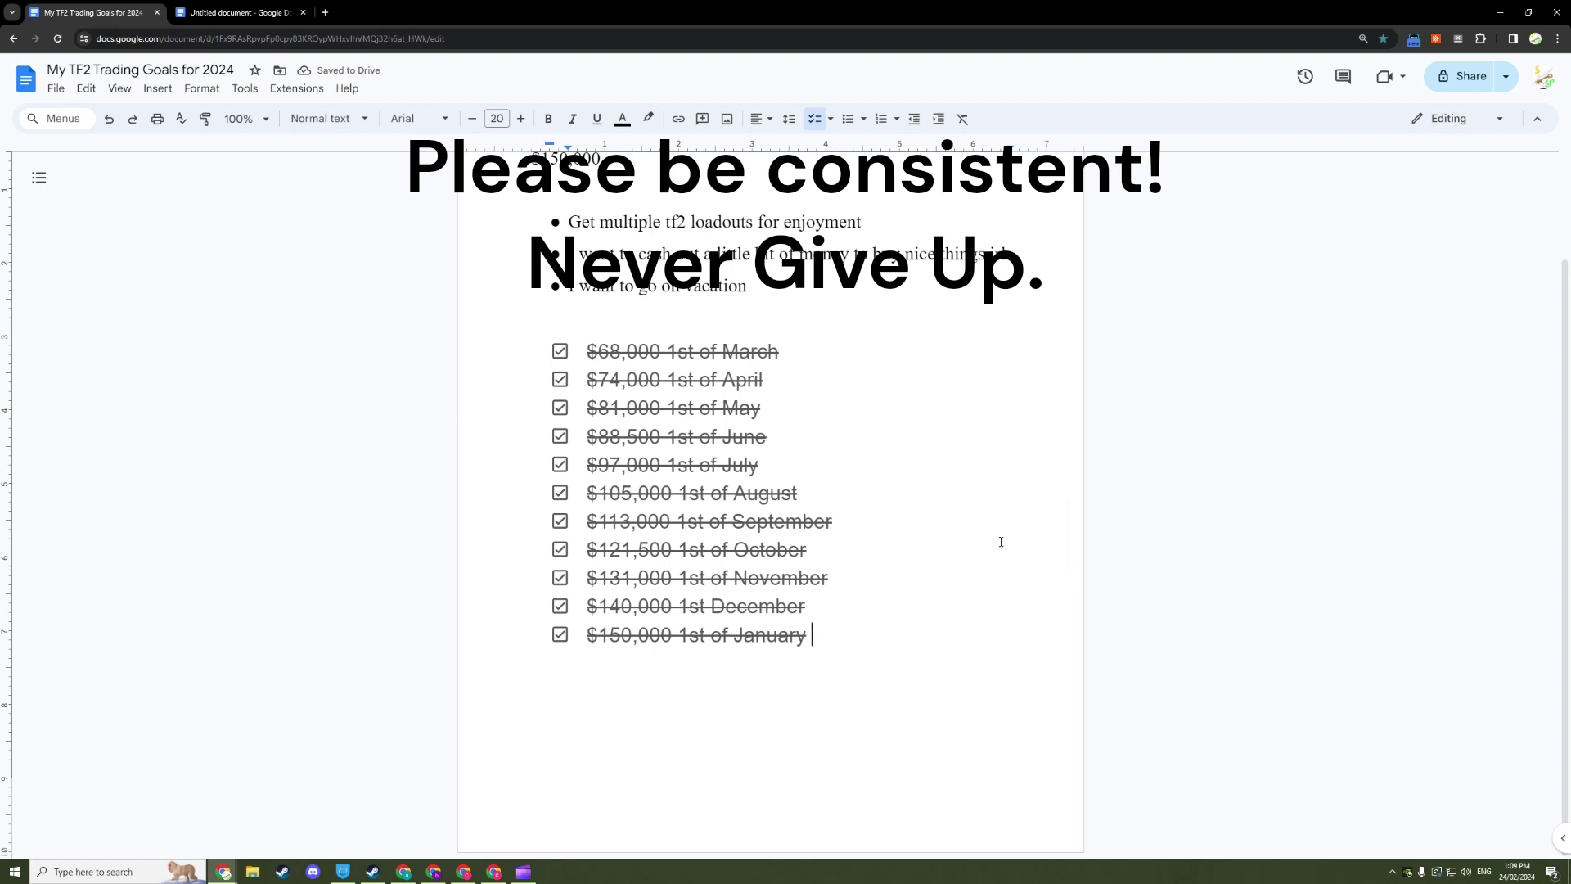